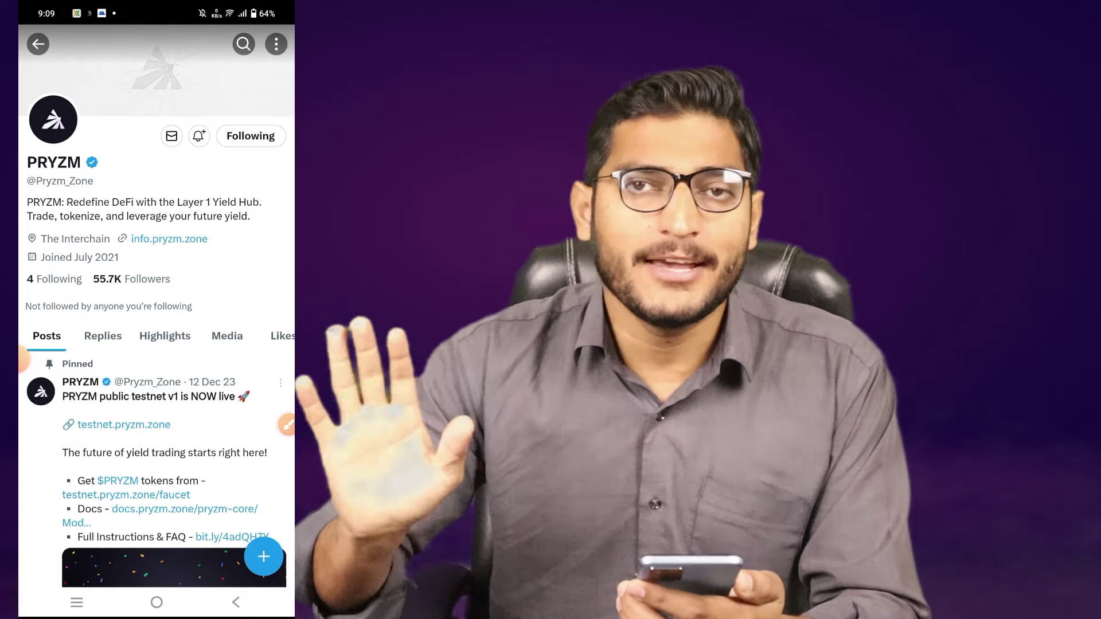
Scroll PRYZM's X feed and circle the pinned testnet launch tweet in red
scroll(156, 309, "down", 3)
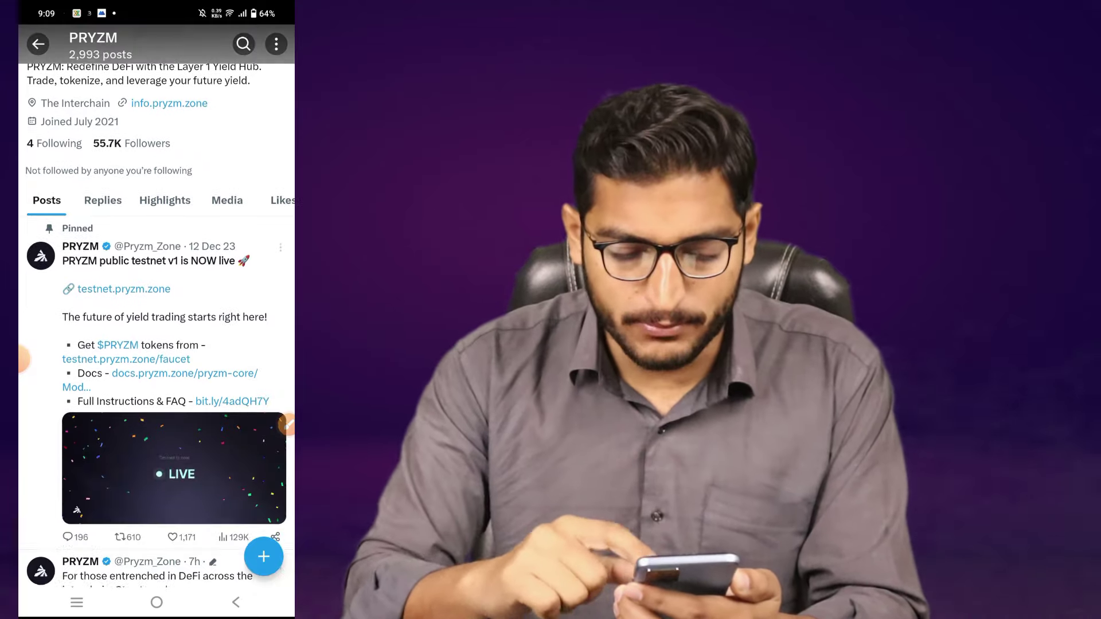
left_click(287, 425)
mouse_move(66, 285)
left_mouse_down()
mouse_move(255, 265)
mouse_move(68, 284)
left_mouse_up()
scroll(157, 327, "down", 8)
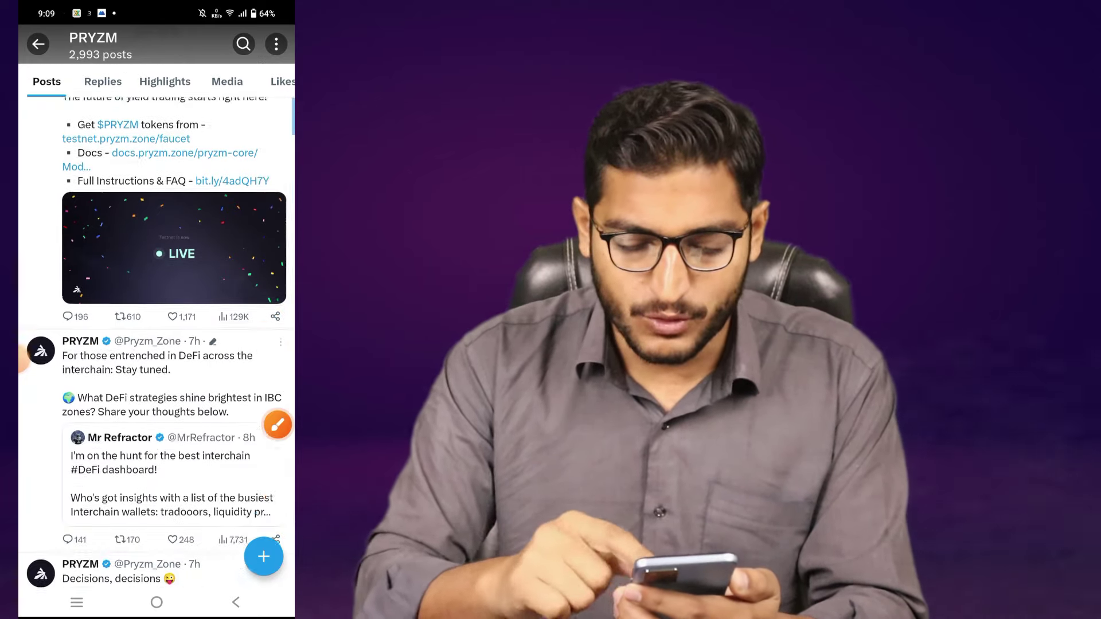
scroll(156, 344, "down", 5)
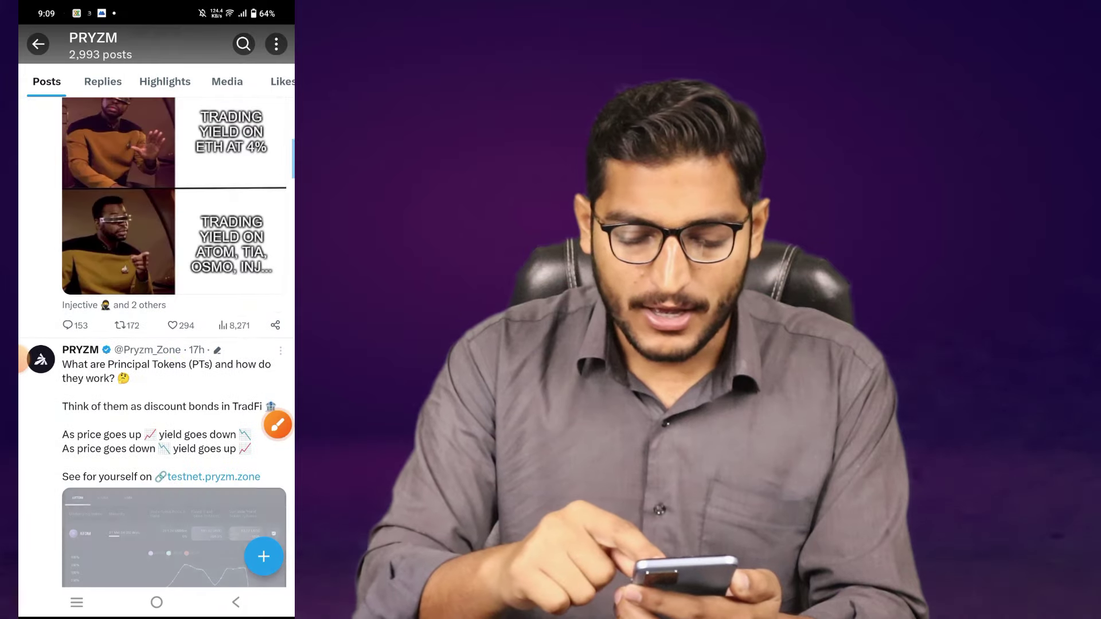
scroll(156, 344, "down", 3)
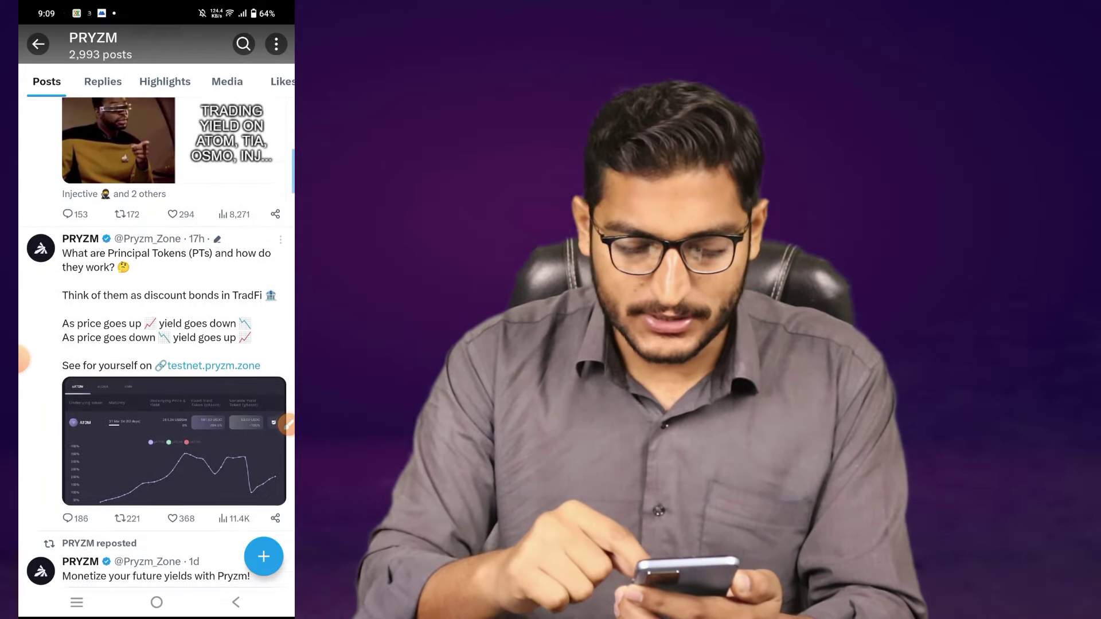
scroll(156, 344, "up", 6)
scroll(156, 344, "up", 10)
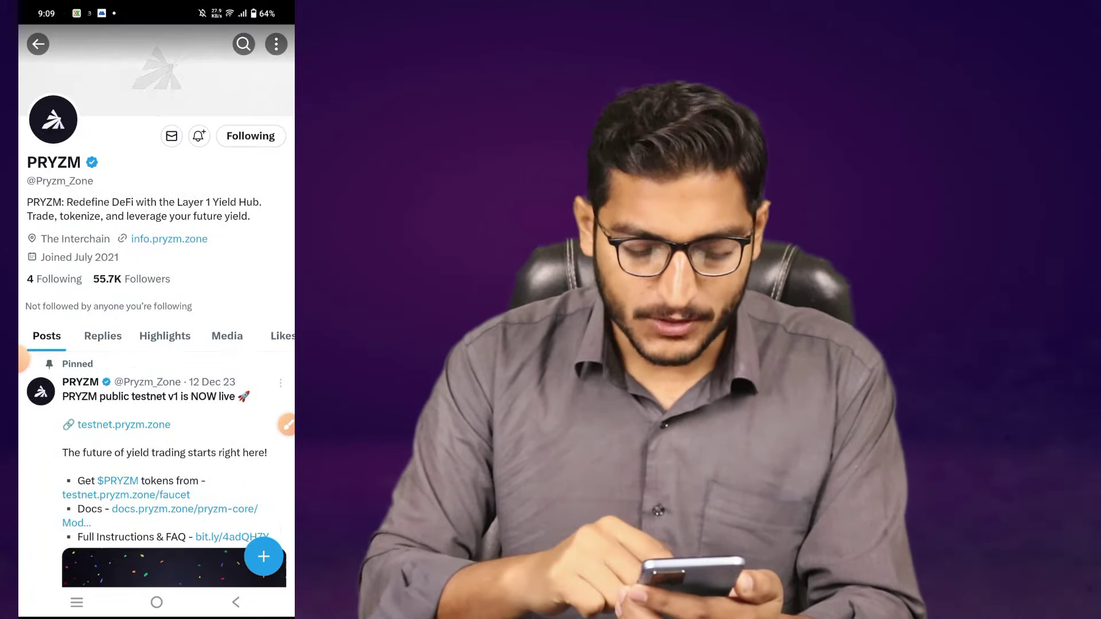
Switch from X to the Telegram app through the recent-apps overview
left_click(76, 601)
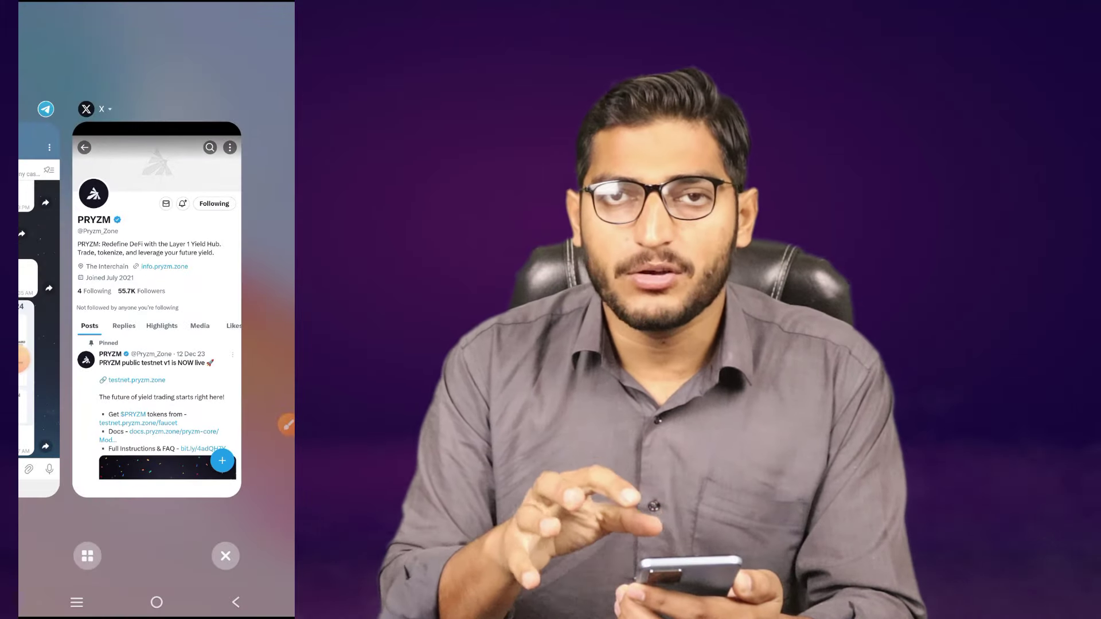
left_click_drag(86, 309, 241, 310)
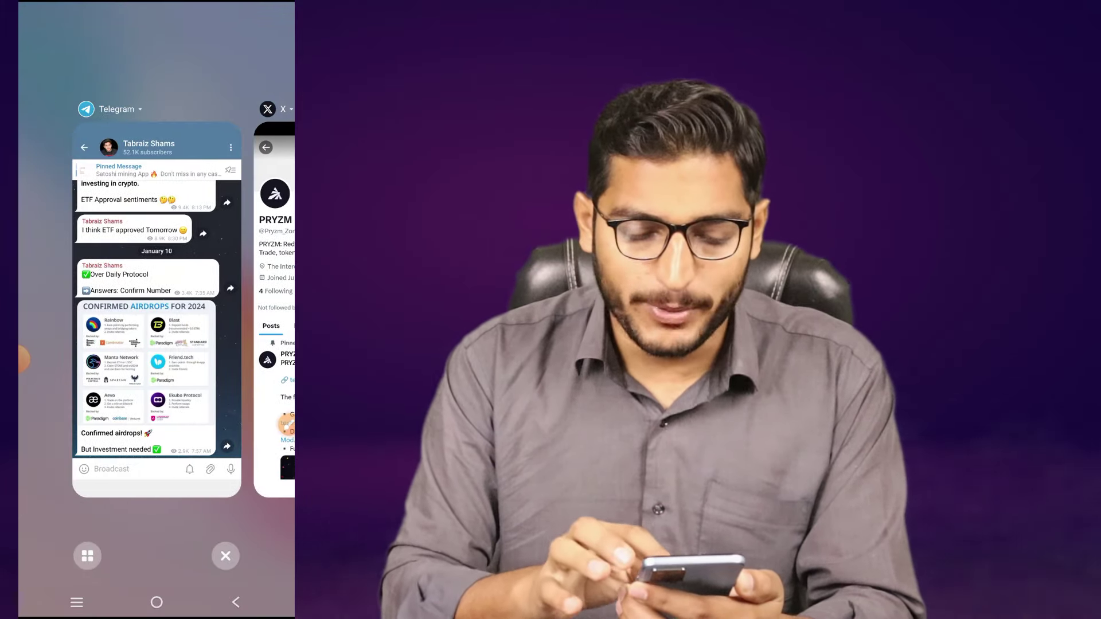
left_click(132, 310)
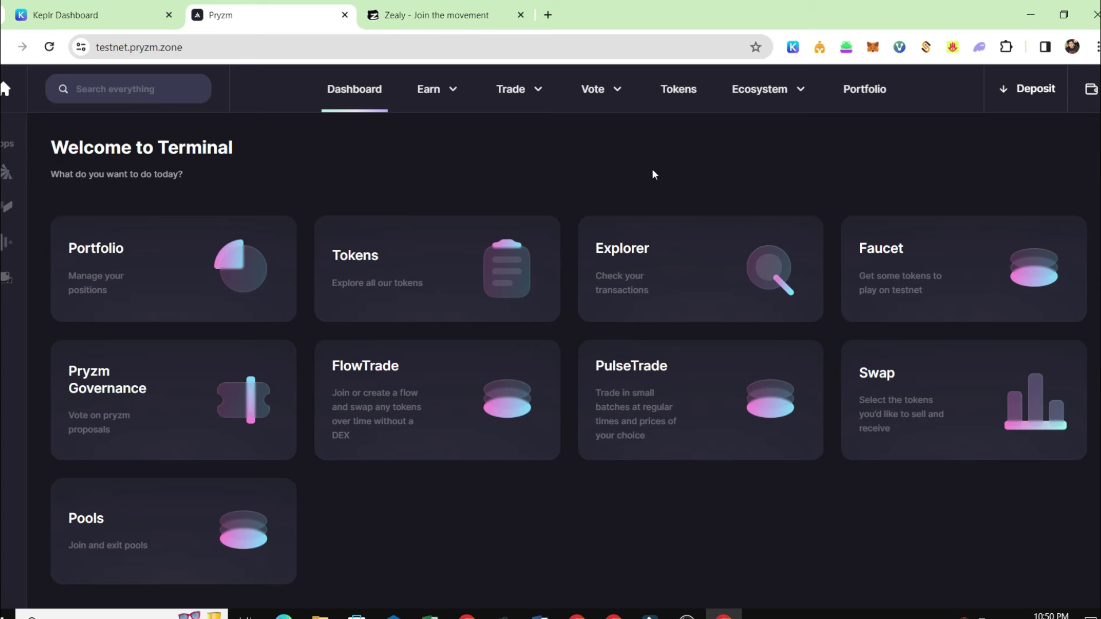
Check the $11.9 available balance in Keplr, then switch to the Keplr Dashboard tab
left_click(792, 47)
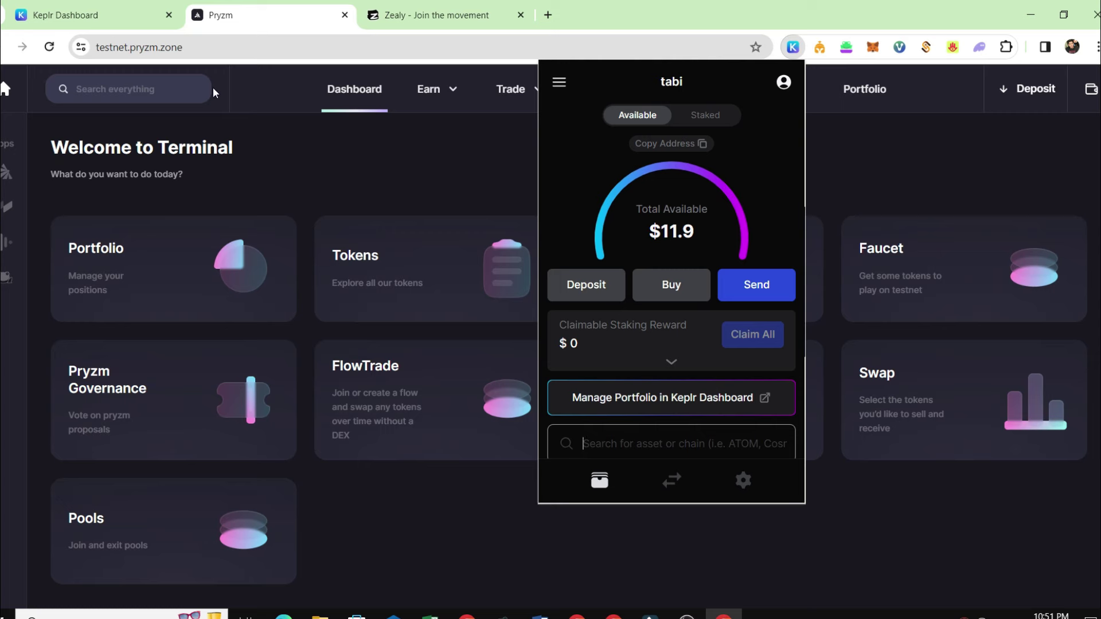
left_click(98, 13)
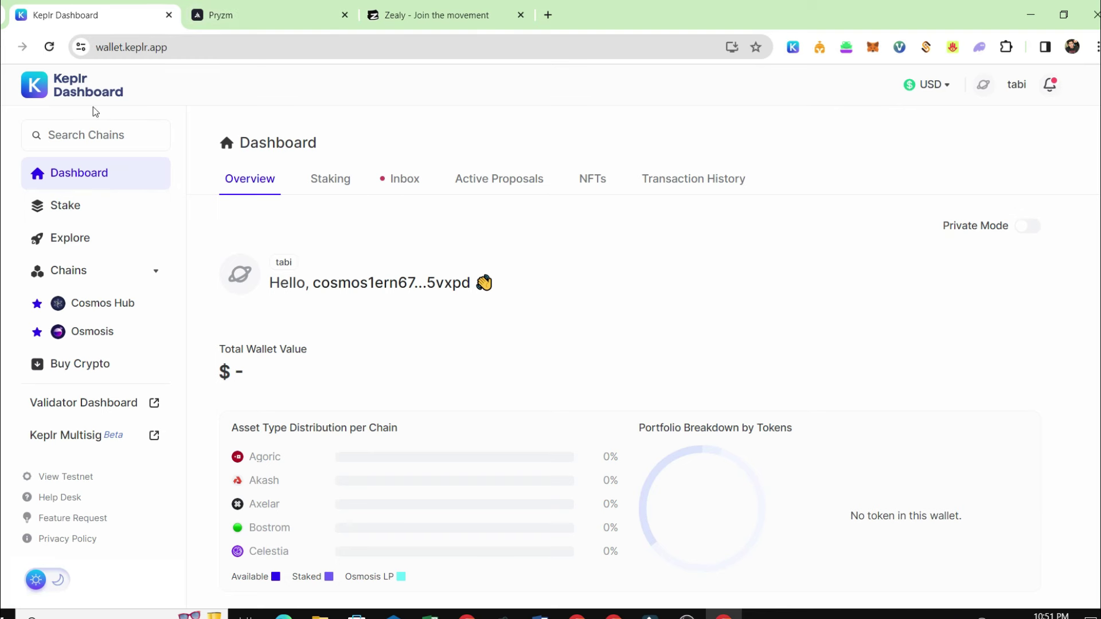
View the Keplr wallet's per-chain deposit addresses in the Copy Address list
left_click(255, 24)
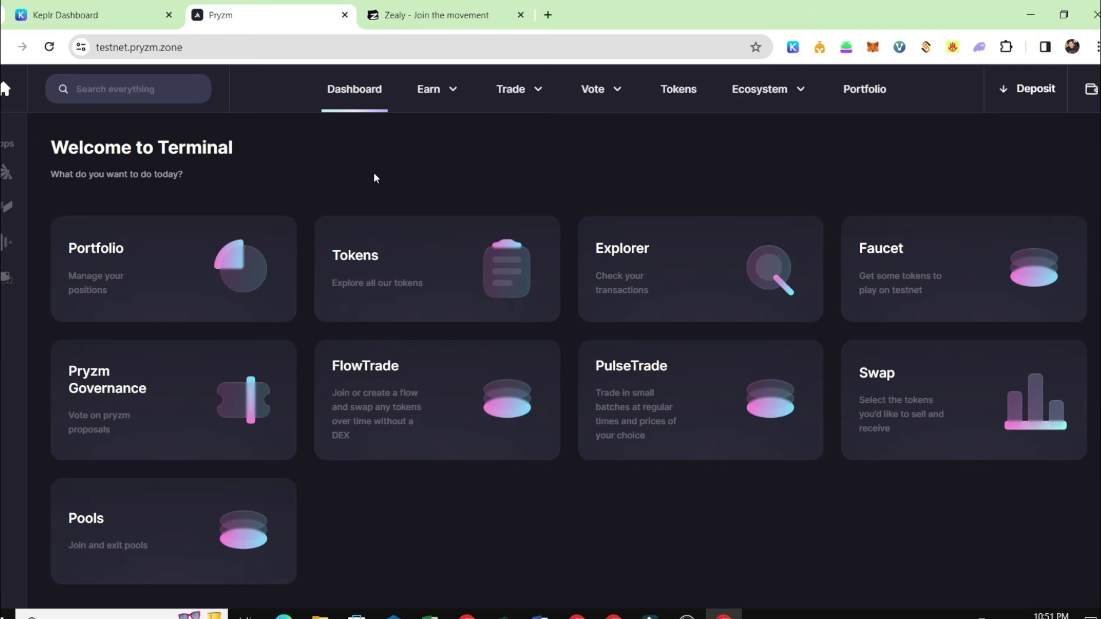
left_click(91, 15)
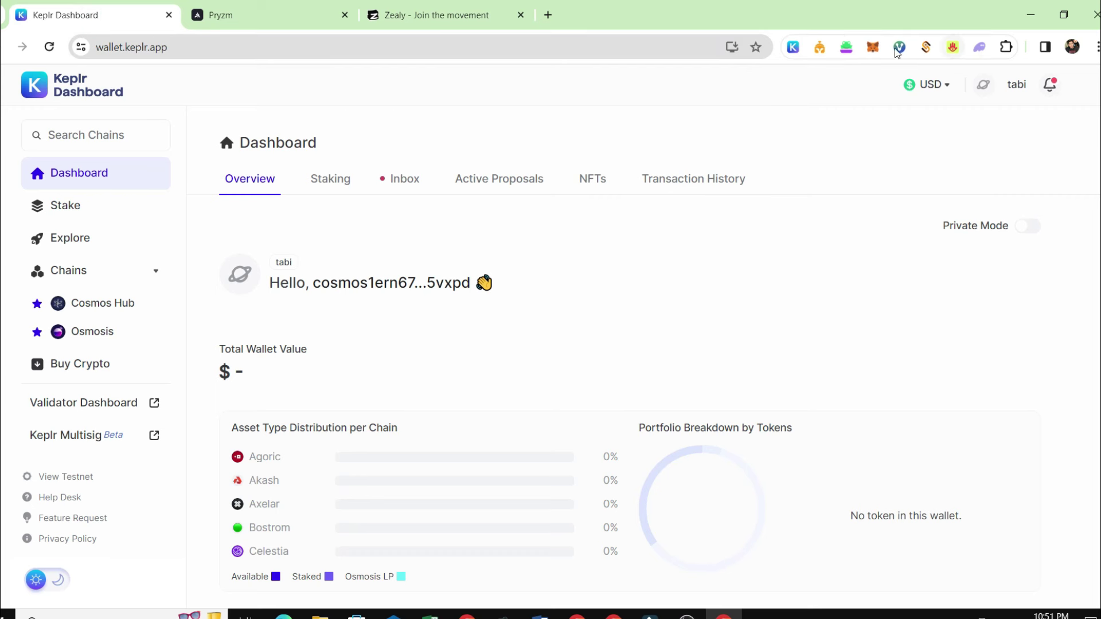
left_click(796, 52)
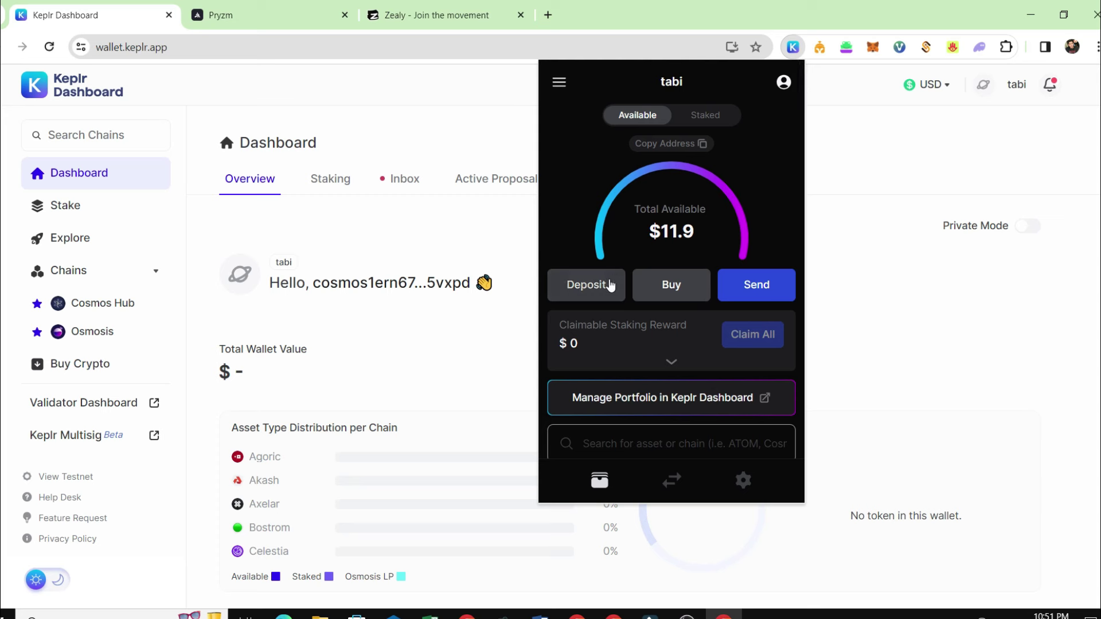
left_click(607, 284)
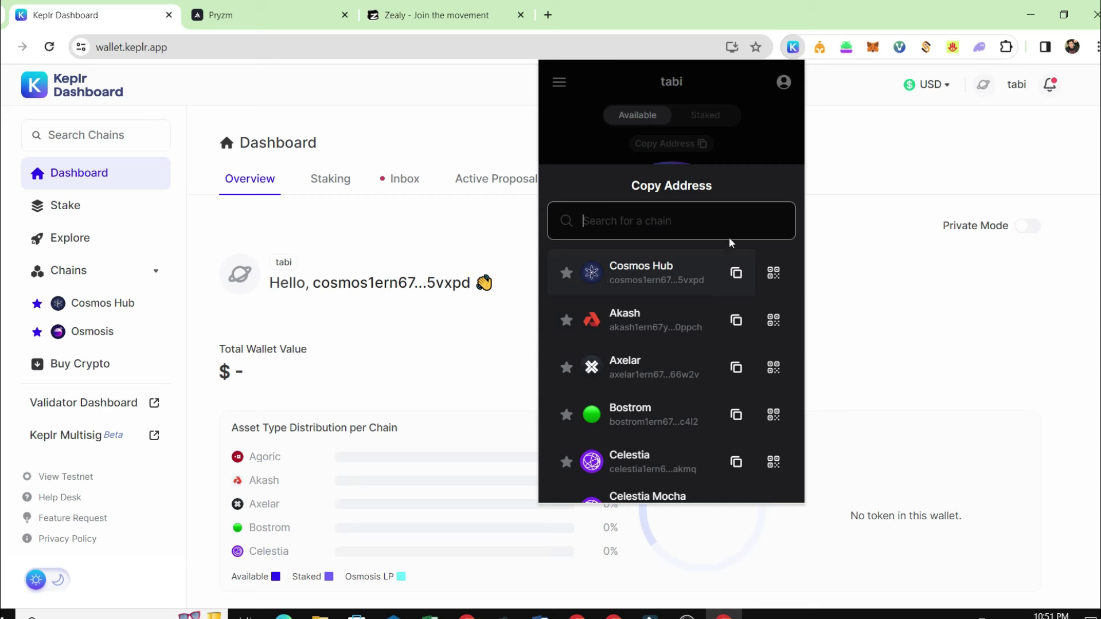
left_click(711, 145)
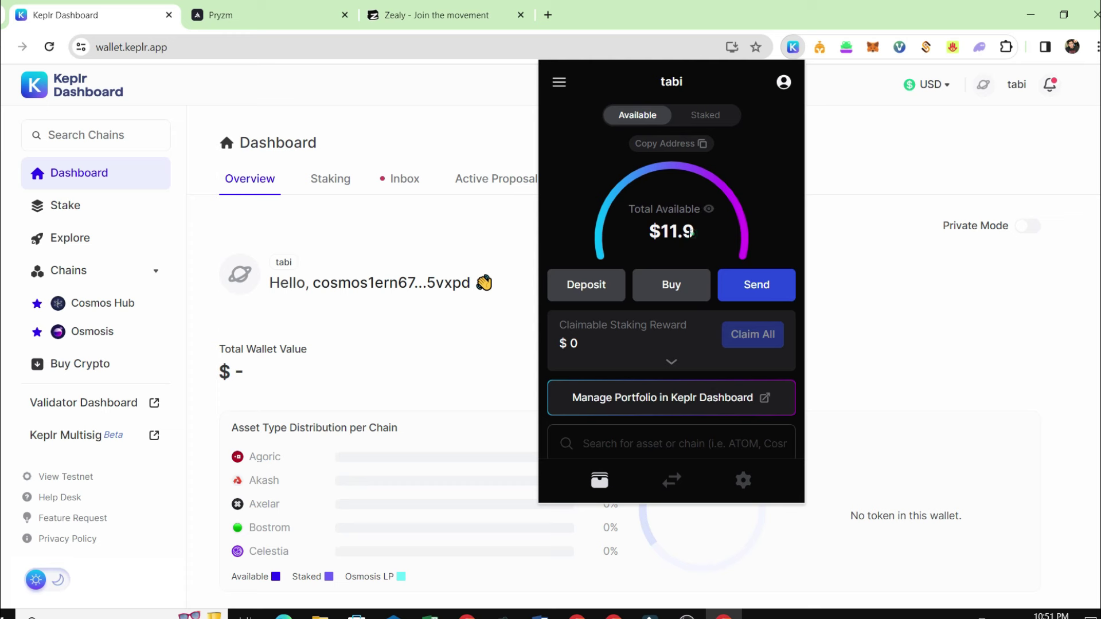
Highlight the $11.9 available balance, close the popup, and bring up Manage Staking
left_click_drag(695, 232, 649, 231)
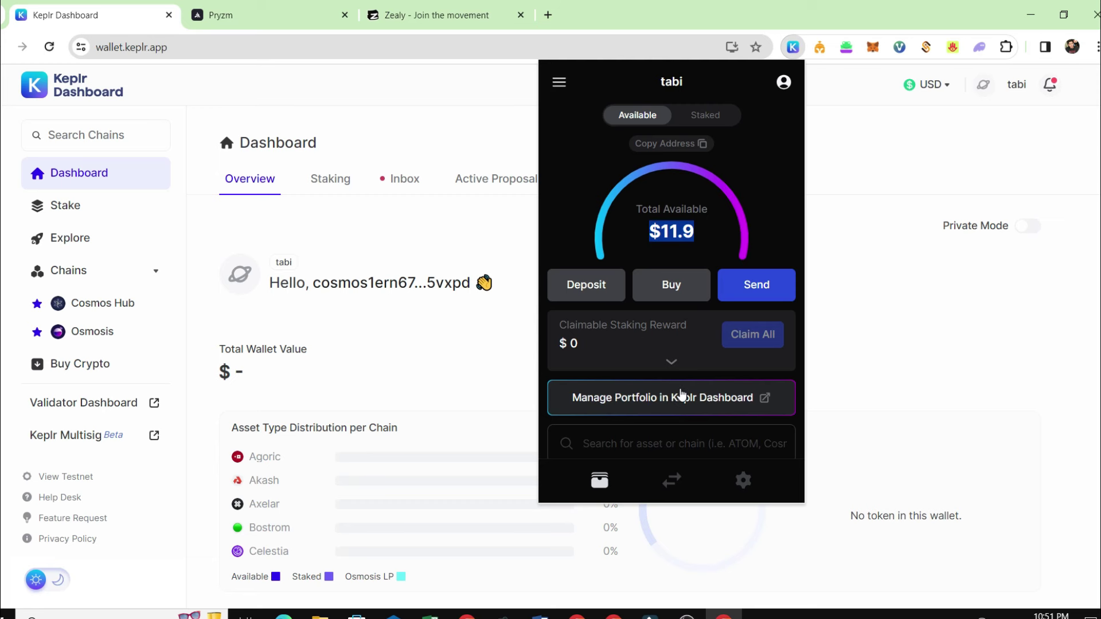
left_click(404, 232)
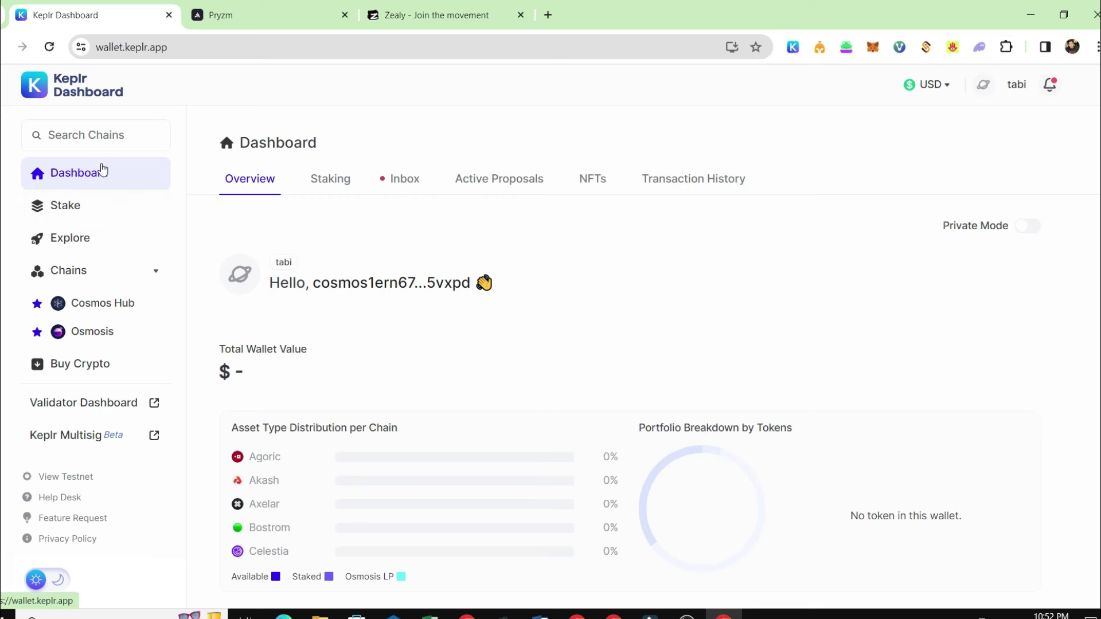
left_click(65, 213)
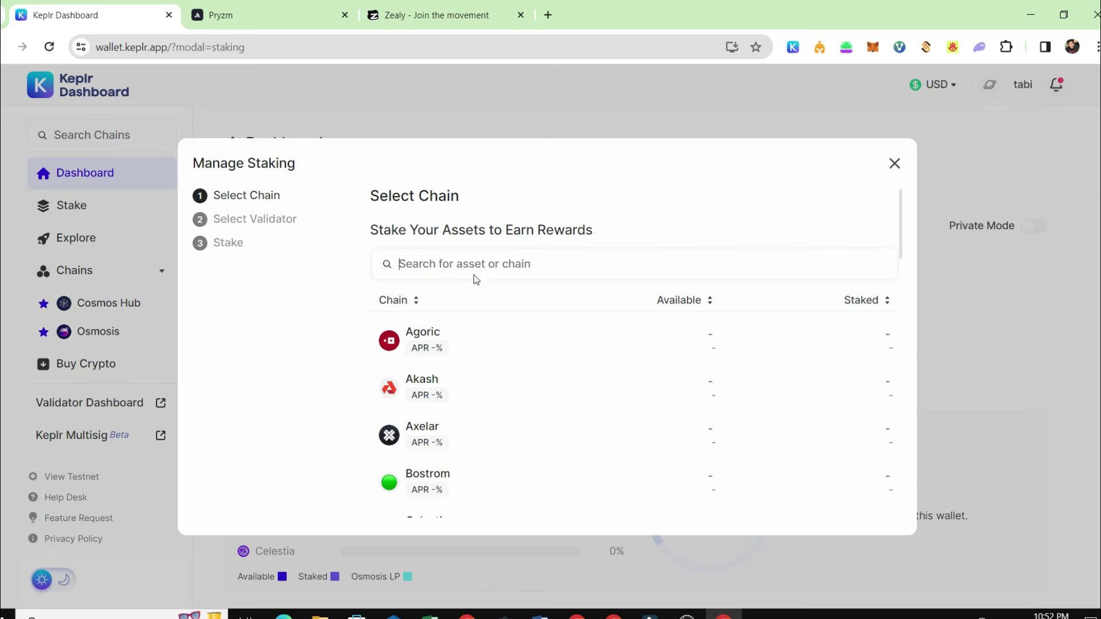
Search 'co', pick Cosmos Hub, and stake with Everstake (7% commission, 21-day unbonding)
type("cos")
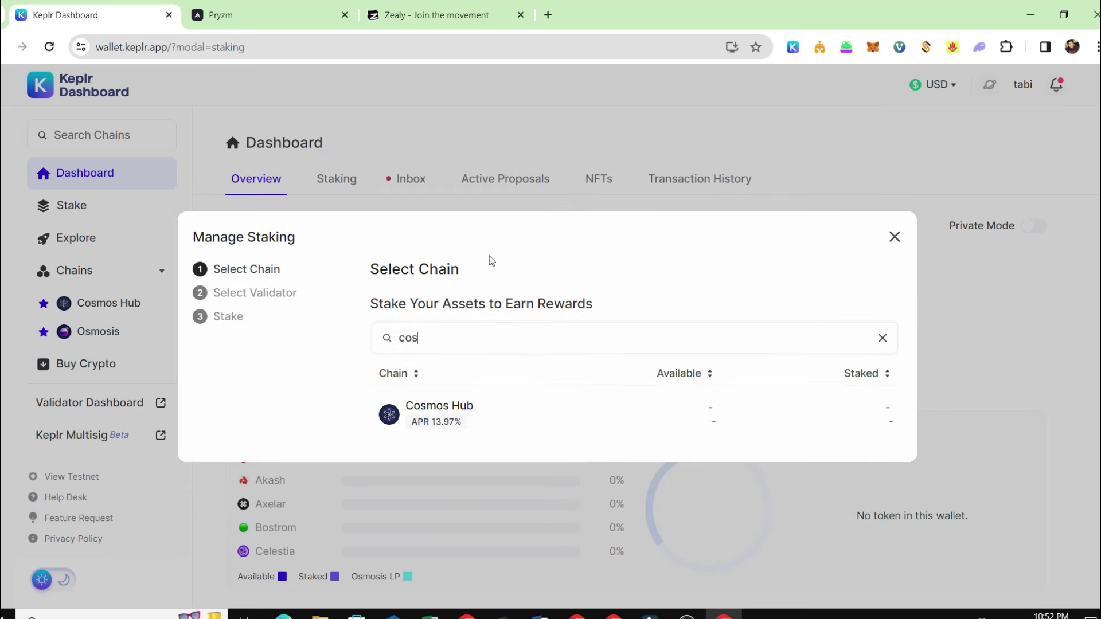
left_click(497, 410)
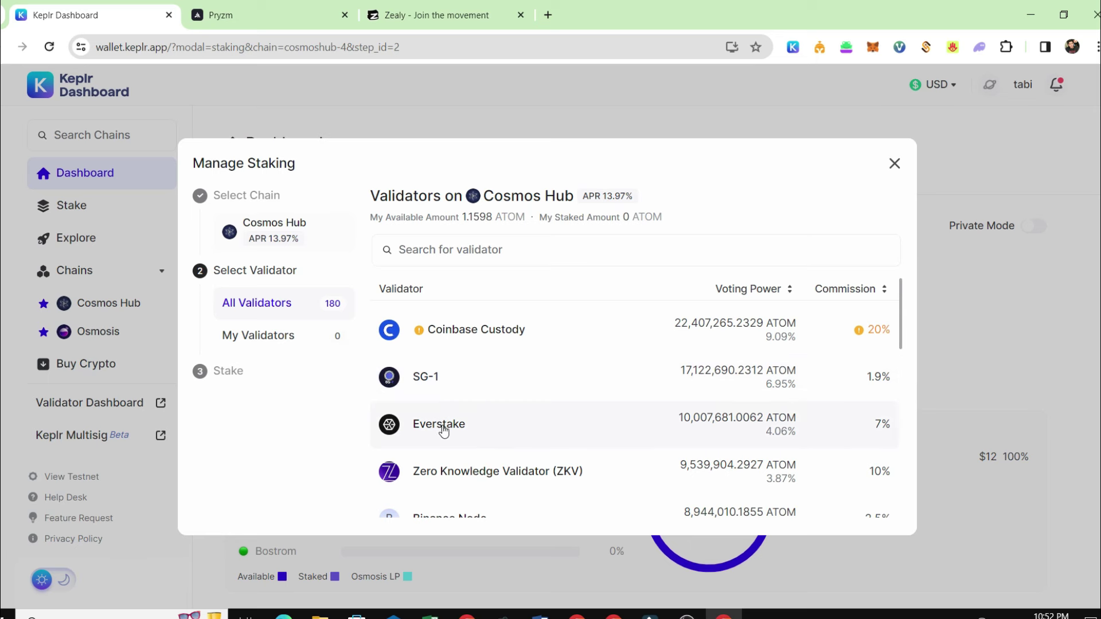
scroll(516, 424, "down", 3)
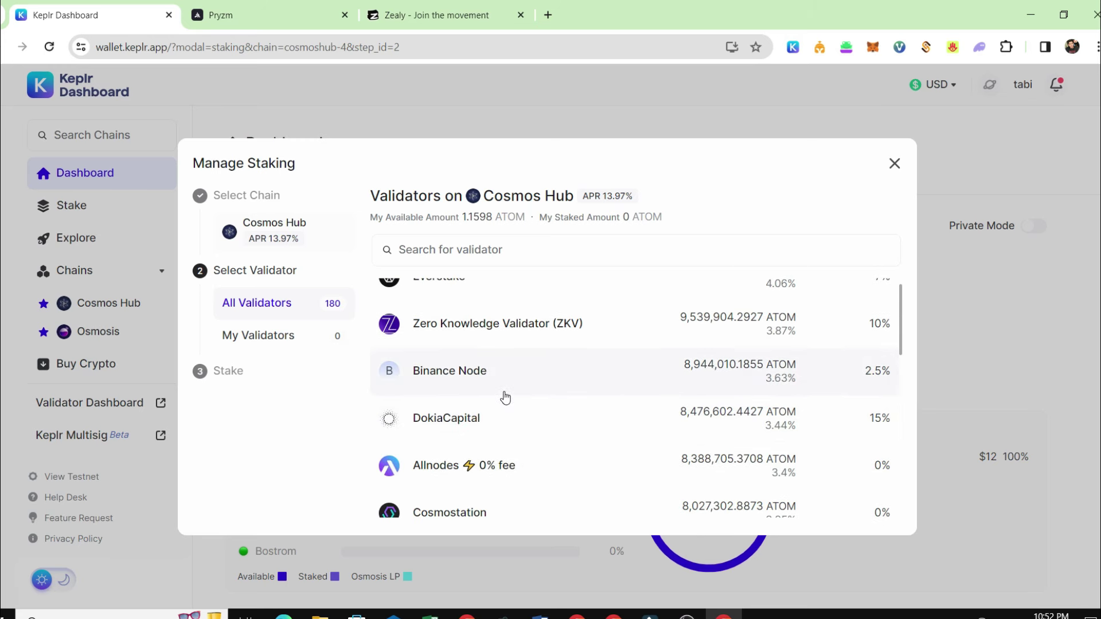
scroll(505, 398, "up", 3)
left_click(469, 426)
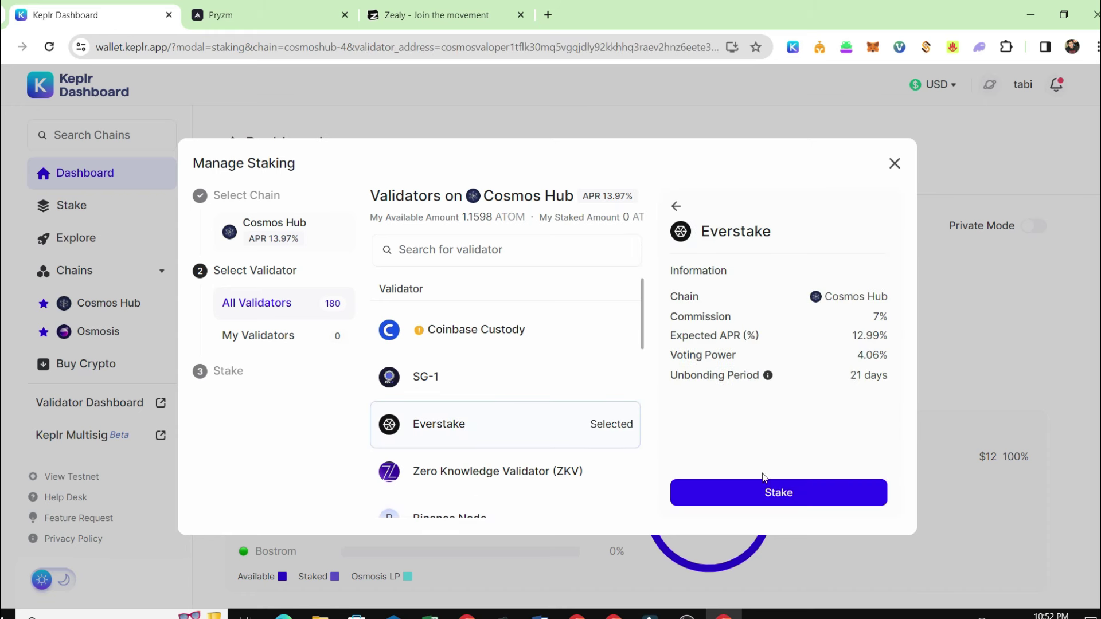
left_click(794, 499)
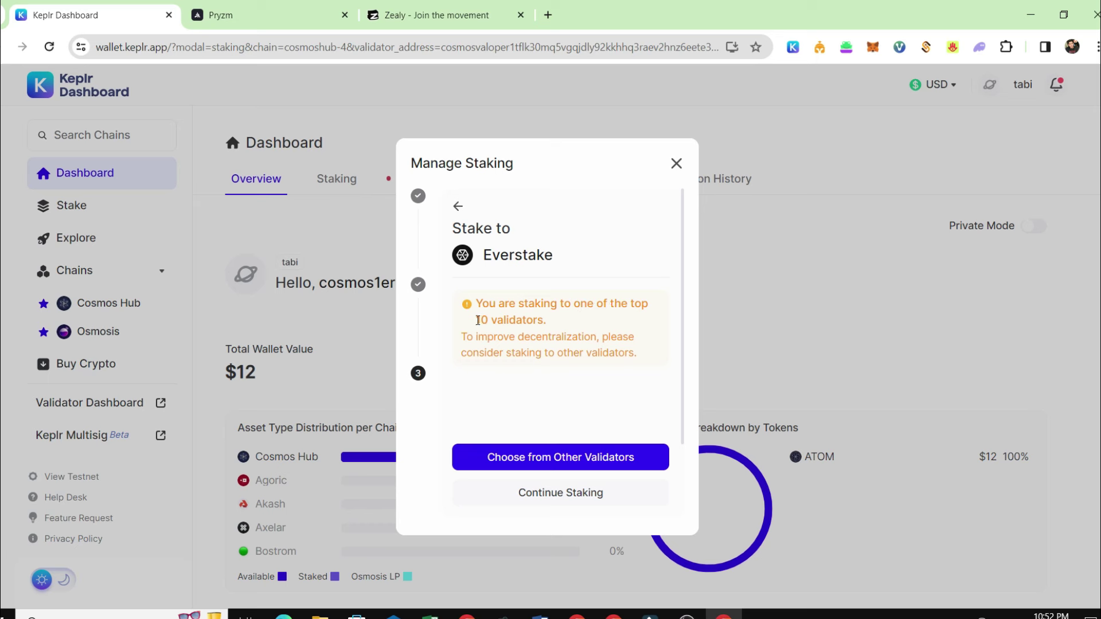
Reselect Everstake as the Cosmos Hub validator and continue past the top-10 warning
triple_click(458, 341)
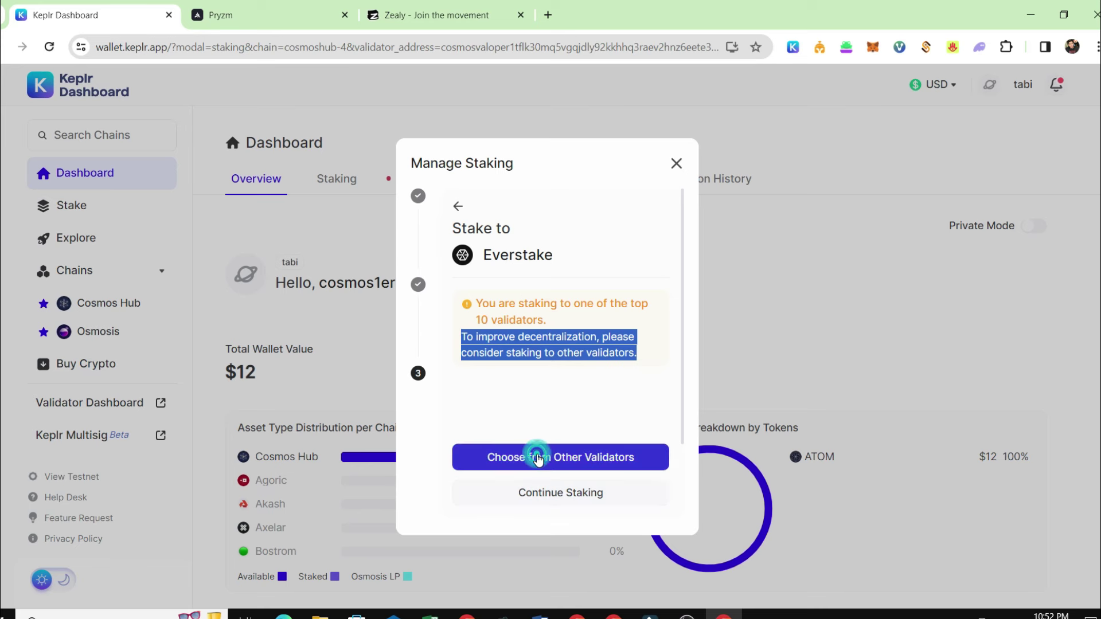
left_click(516, 455)
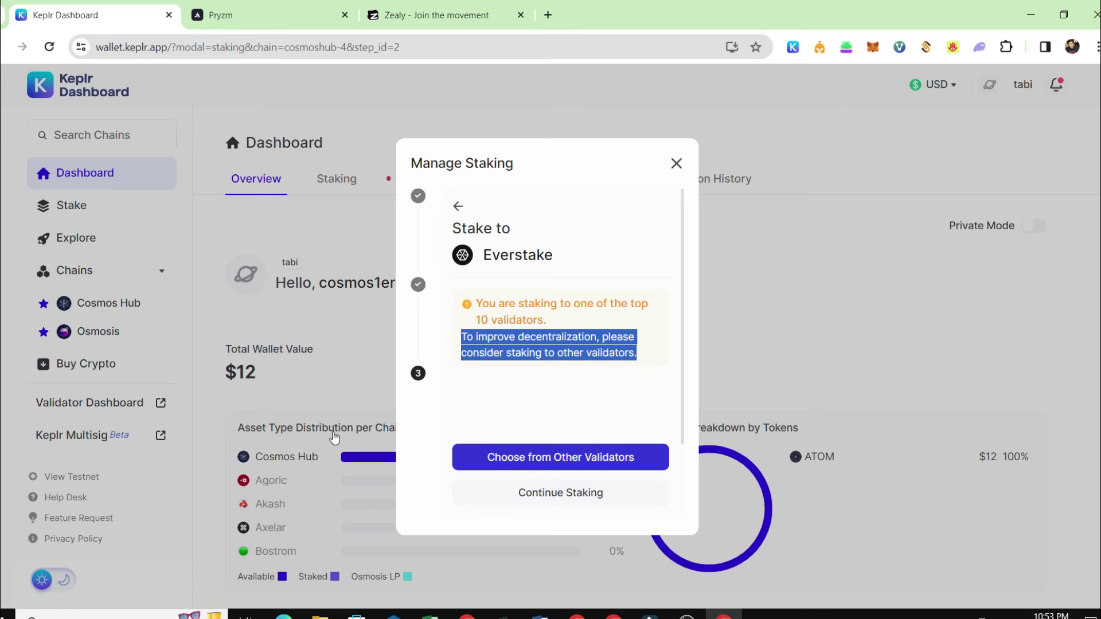
scroll(512, 402, "down", 10)
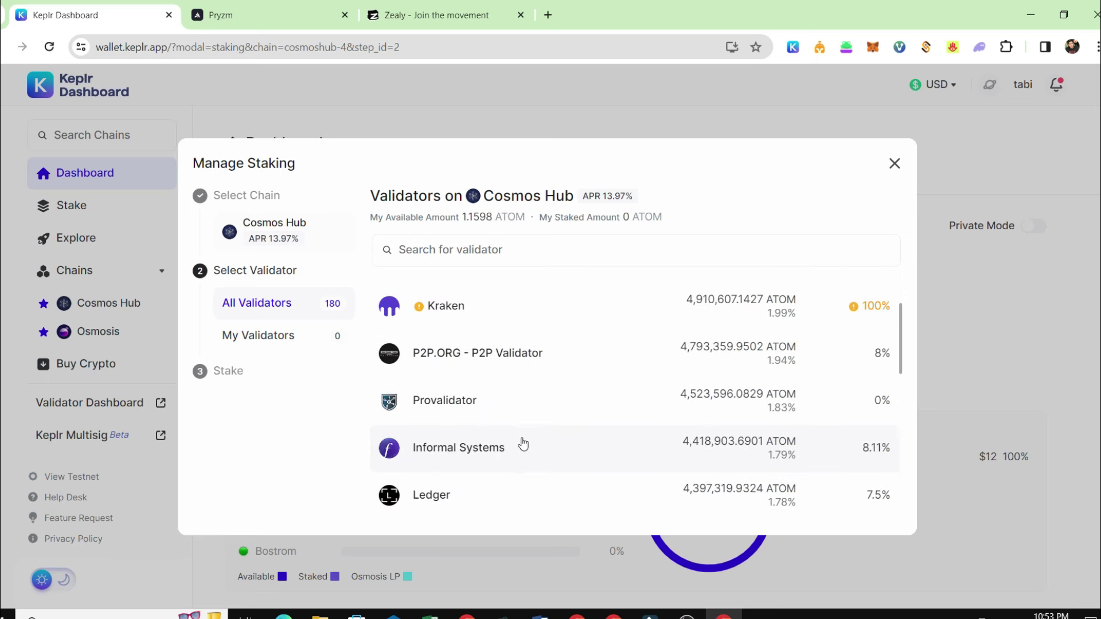
scroll(532, 431, "up", 10)
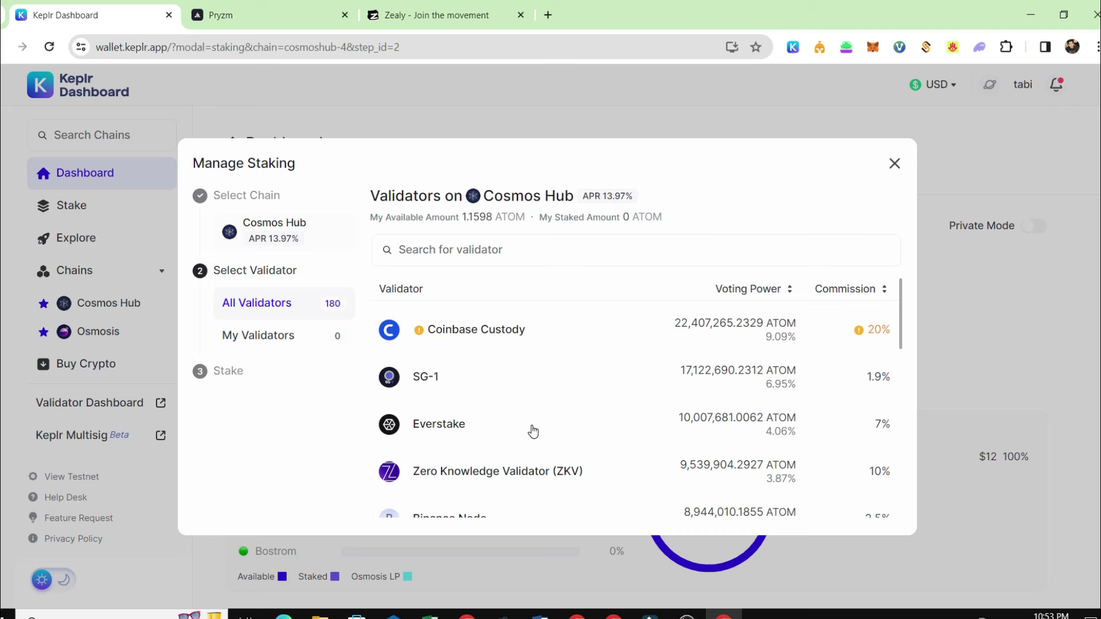
left_click(479, 443)
left_click(799, 493)
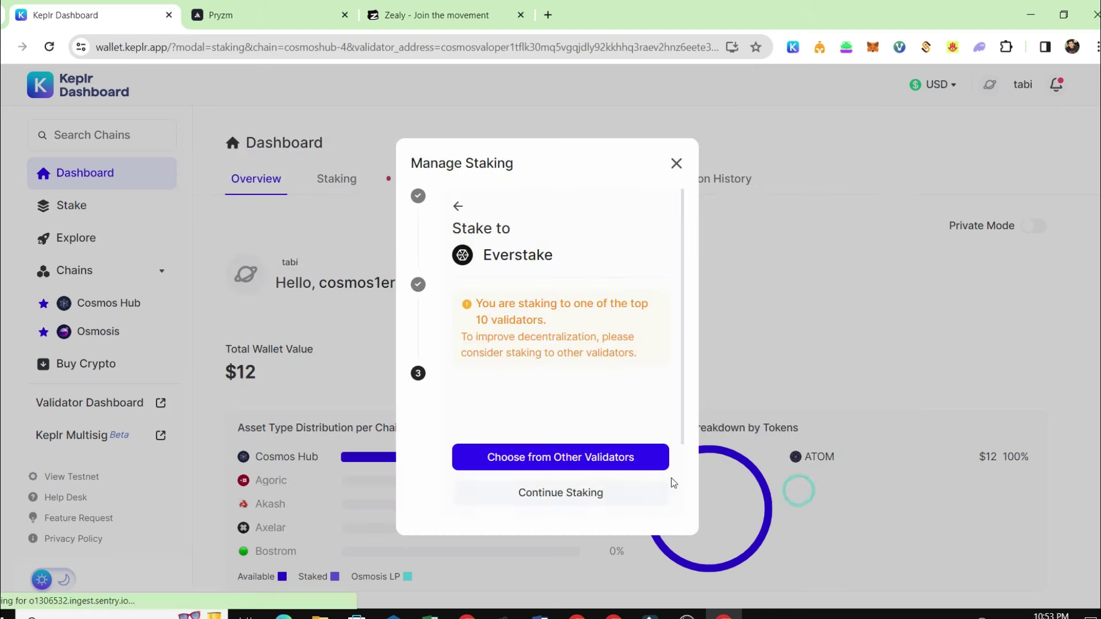
left_click(570, 502)
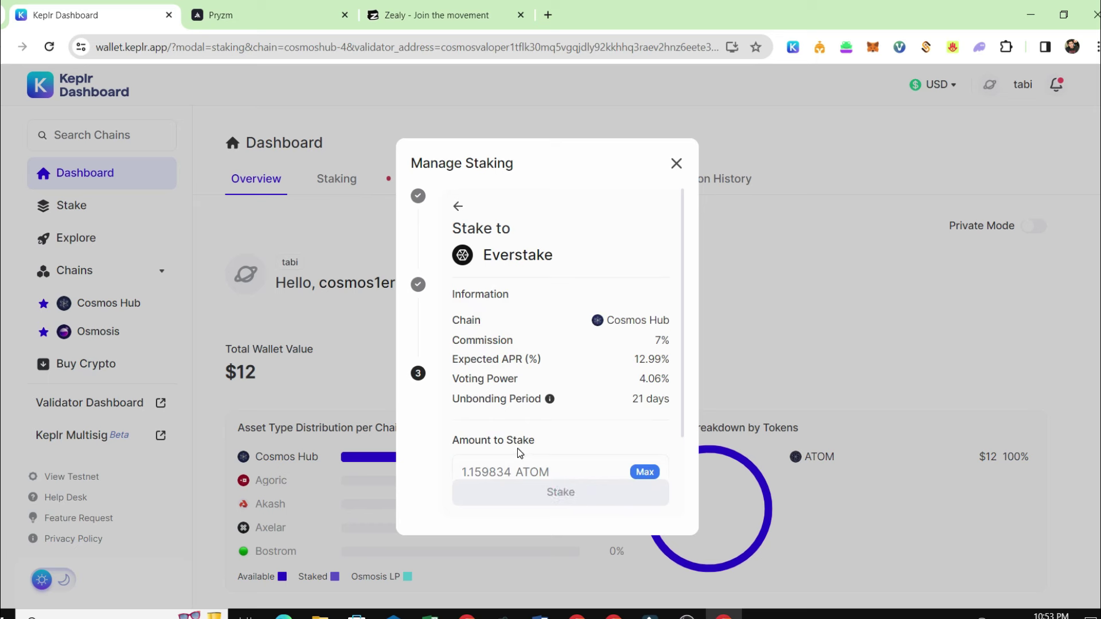
Enter 1 ATOM as the Everstake stake amount and submit it for confirmation
scroll(516, 457, "down", 1)
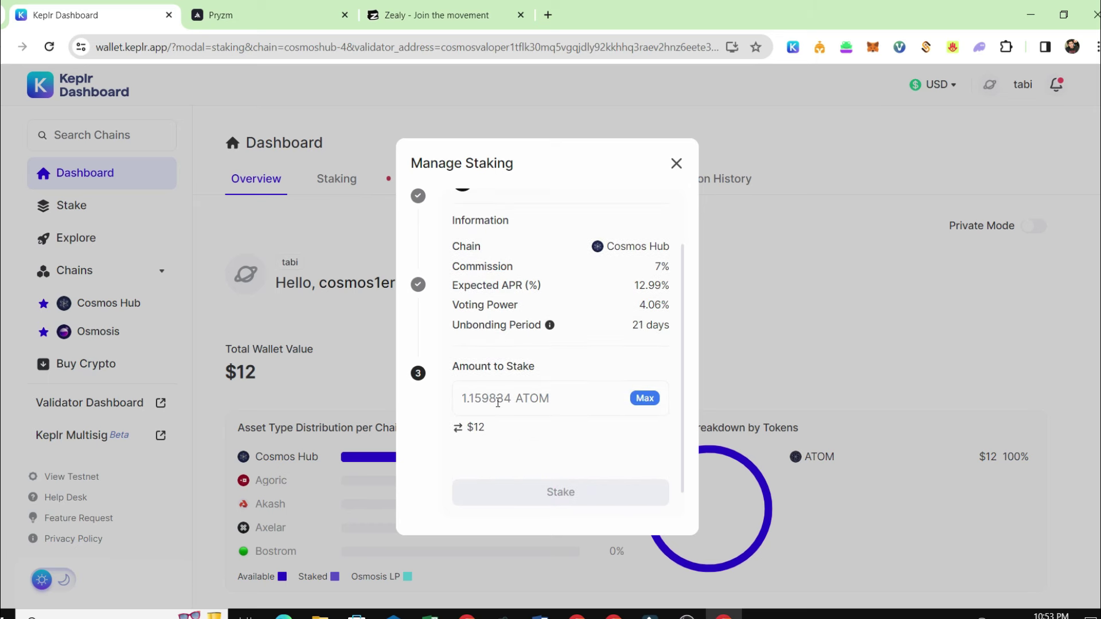
left_click(631, 400)
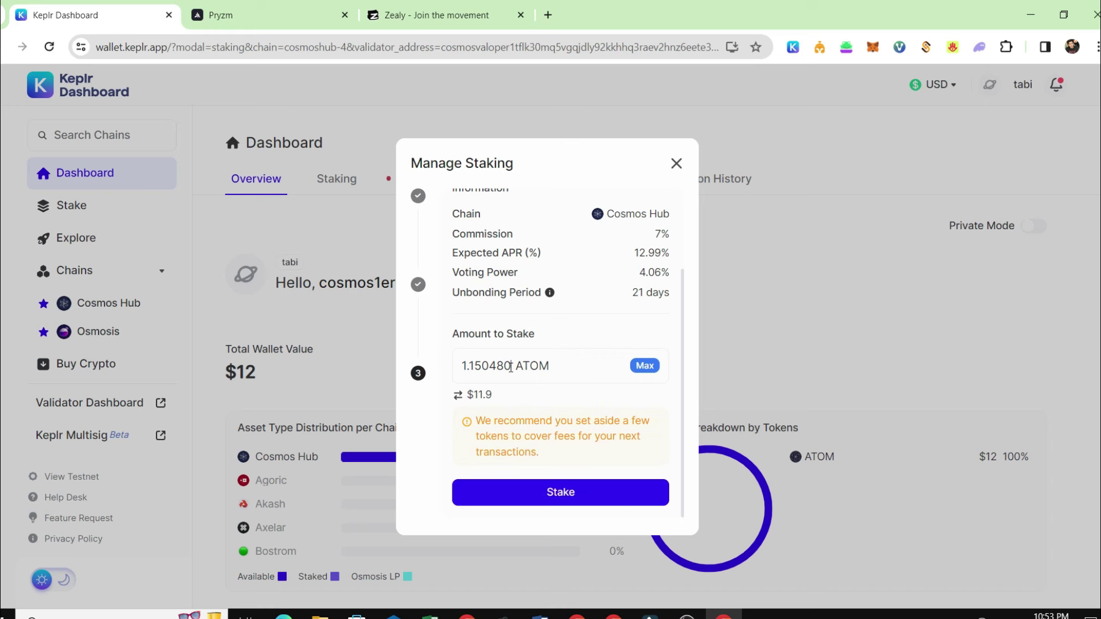
key("BackSpace")
key("BackSpace")
key("BackSpace")
key("BackSpace")
key("BackSpace")
key("BackSpace")
key("BackSpace")
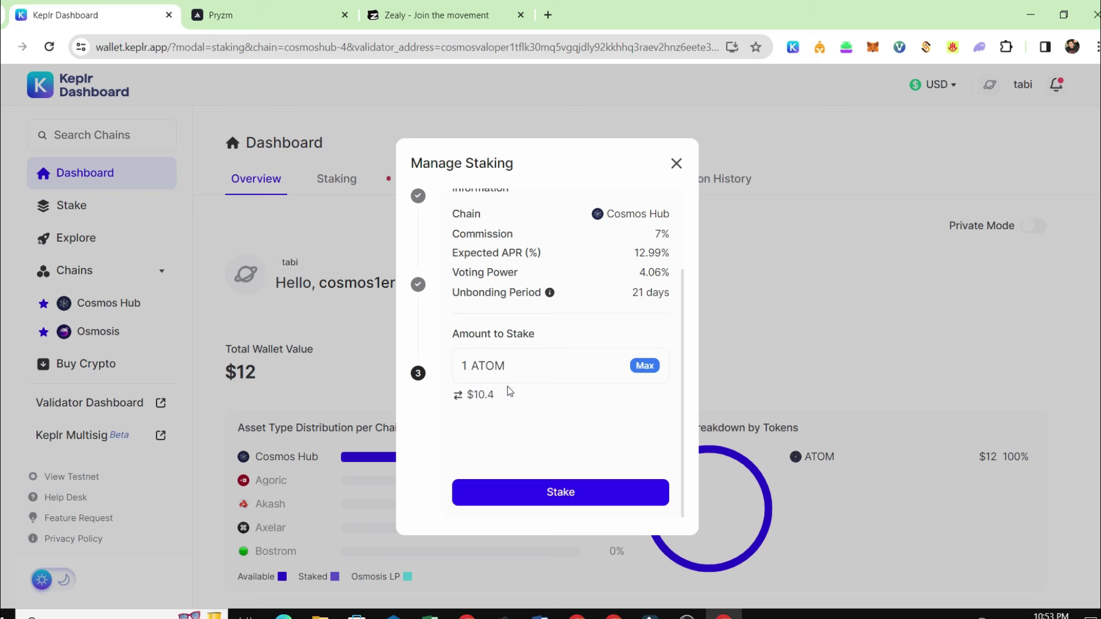
left_click(571, 492)
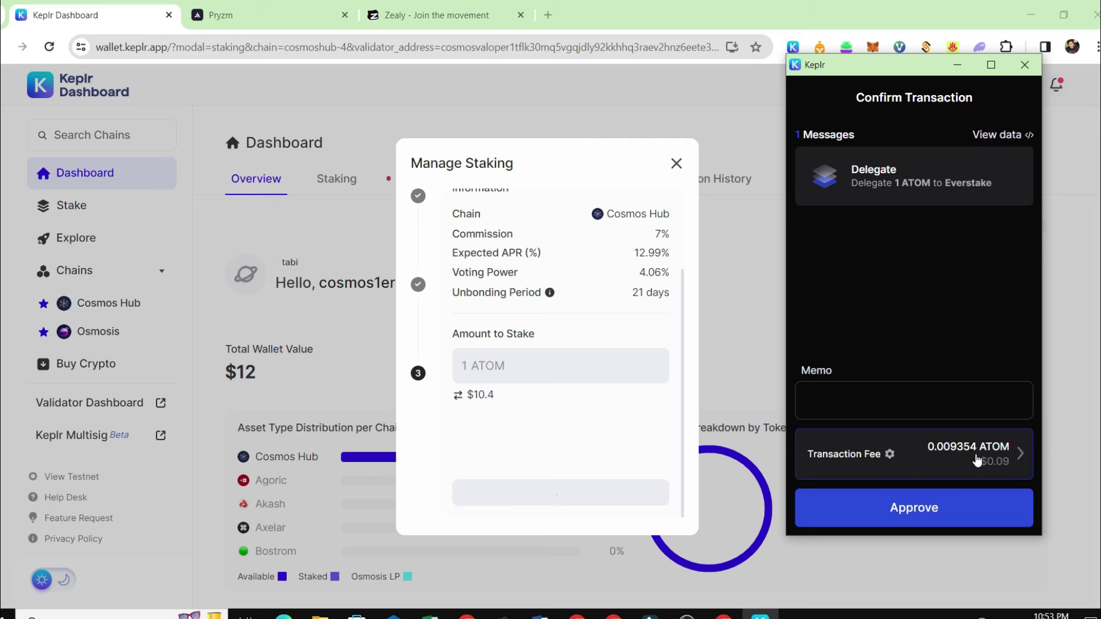
Approve the 1 ATOM delegation and highlight the $10.4 staked and $1.56 available values
left_click(941, 509)
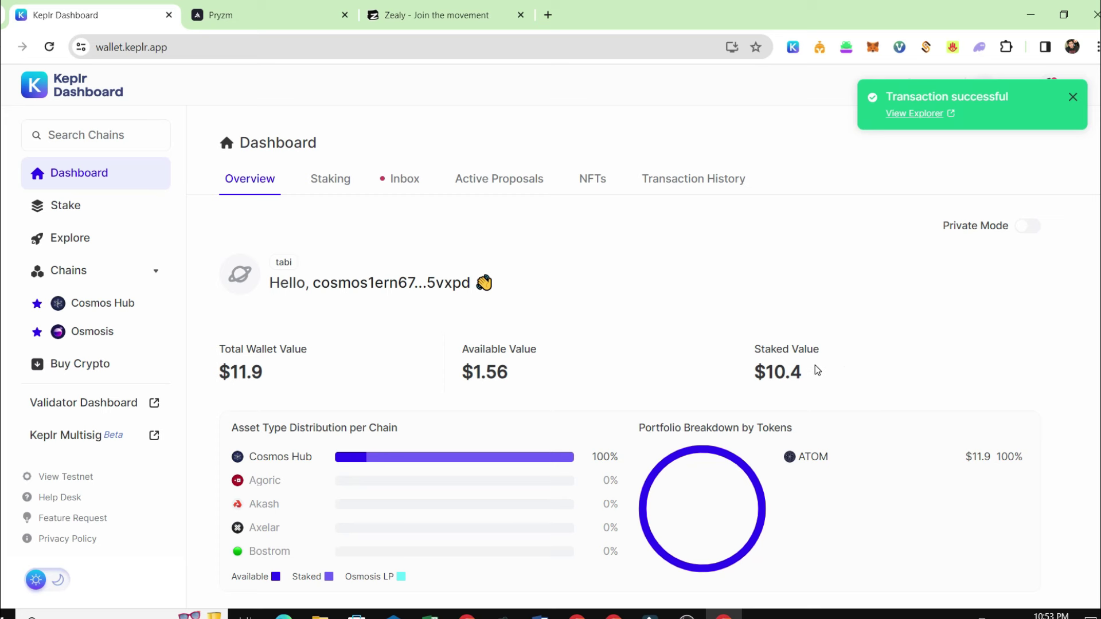
left_click_drag(817, 370, 745, 358)
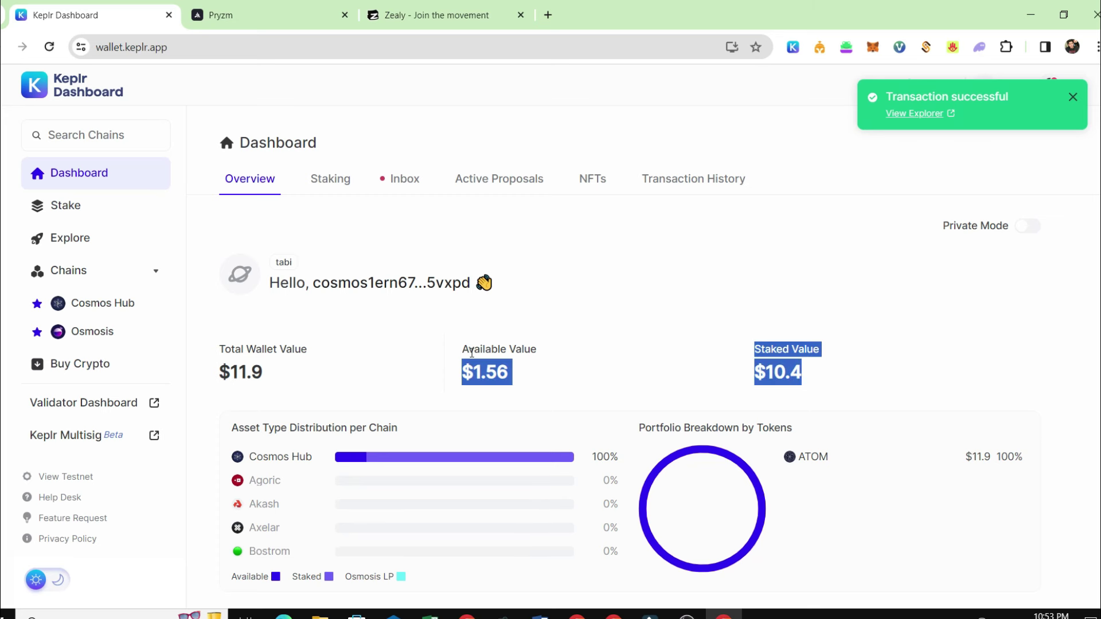
Review the Overview balances, then show the Staking tab listing 1 ATOM with Everstake
left_click_drag(466, 351, 516, 350)
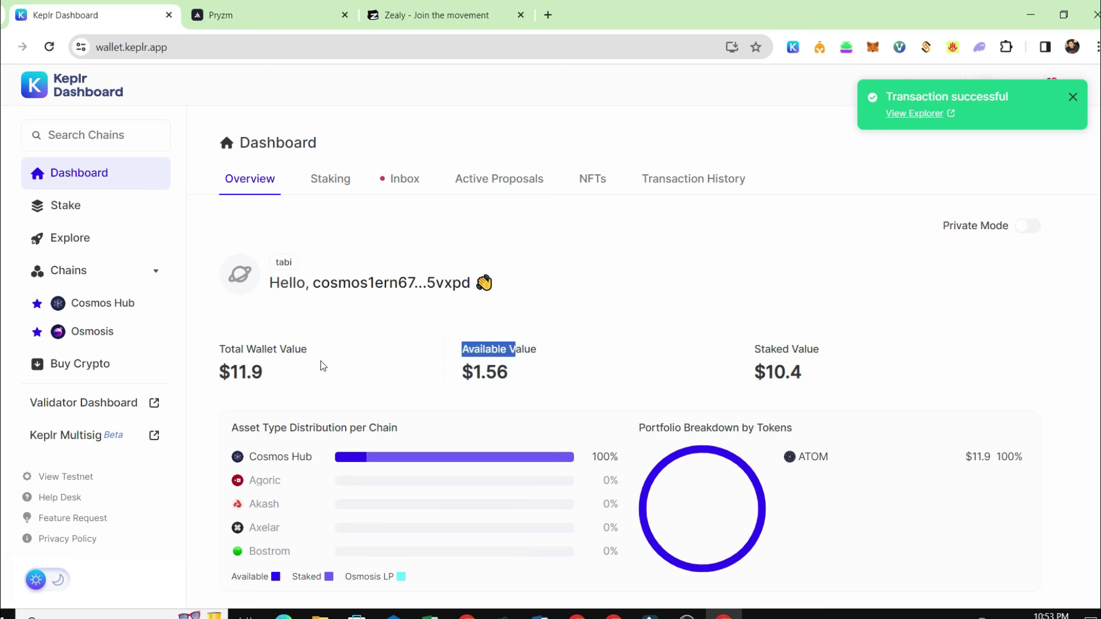
scroll(430, 395, "down", 3)
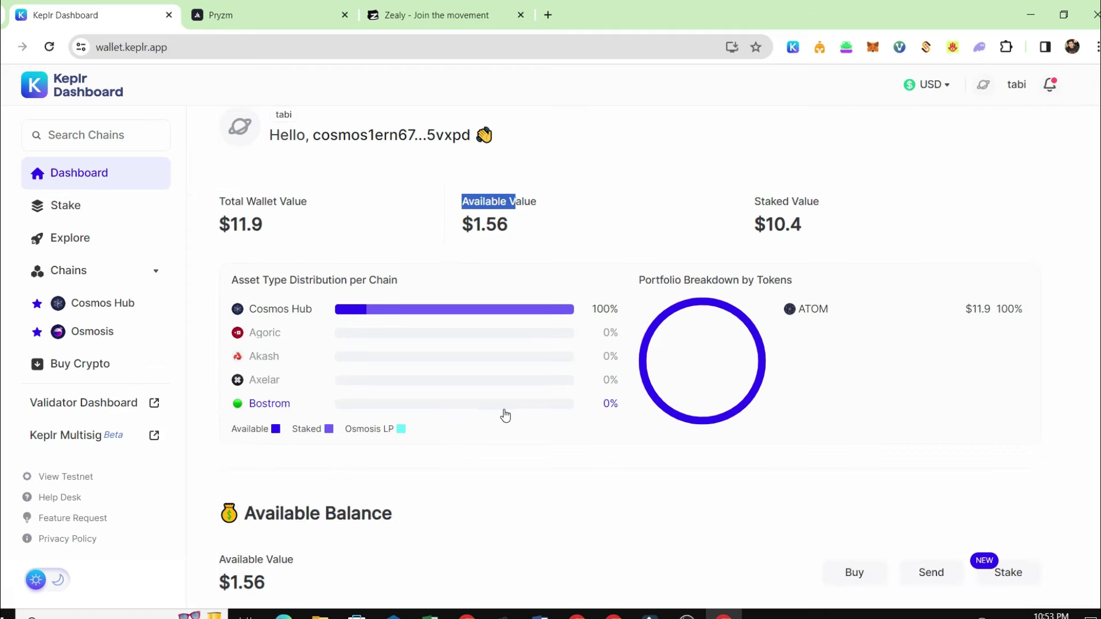
scroll(508, 415, "down", 5)
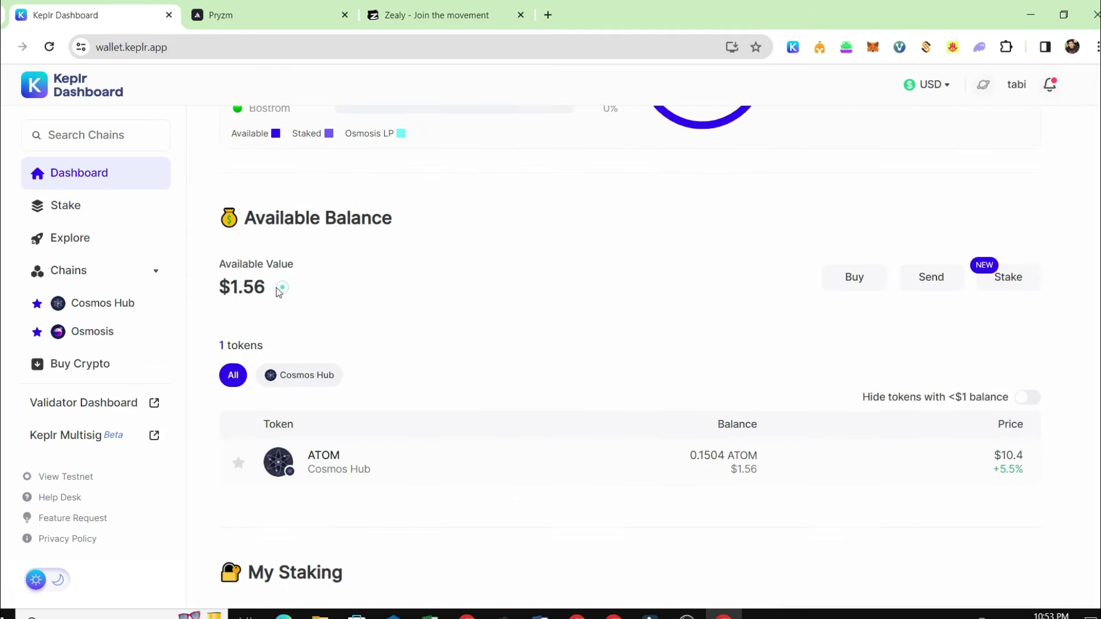
left_click_drag(279, 293, 239, 289)
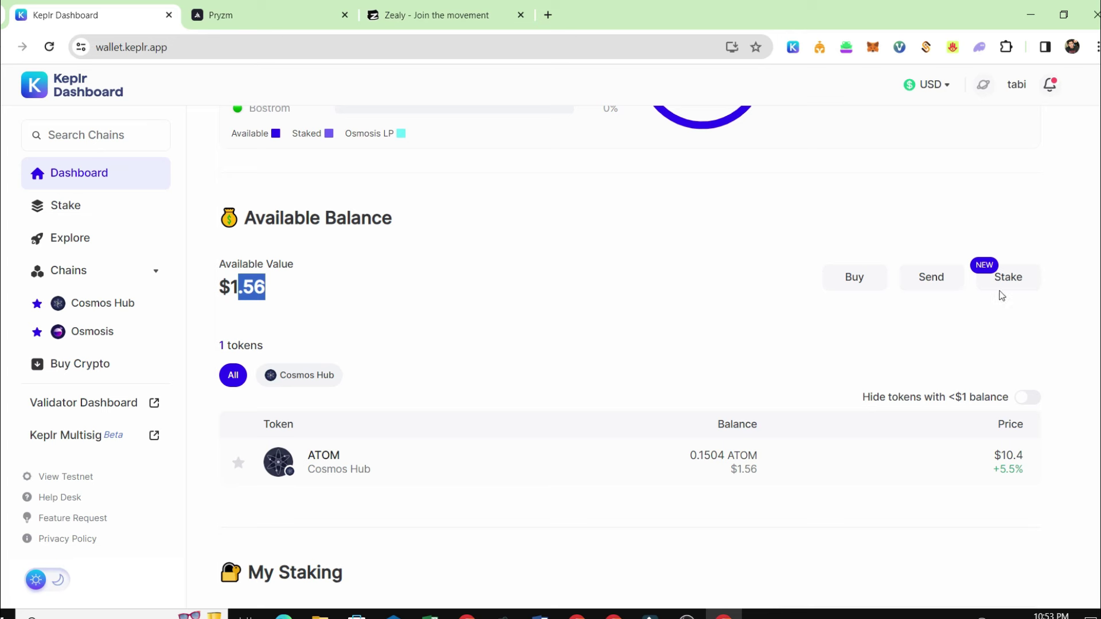
scroll(717, 351, "down", 5)
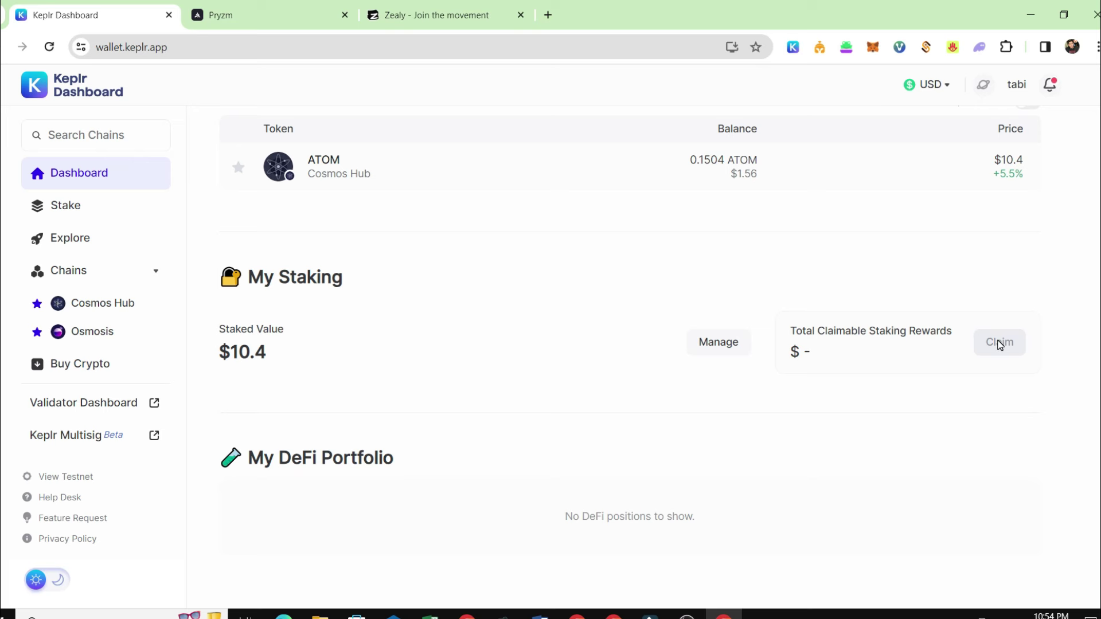
scroll(890, 378, "up", 8)
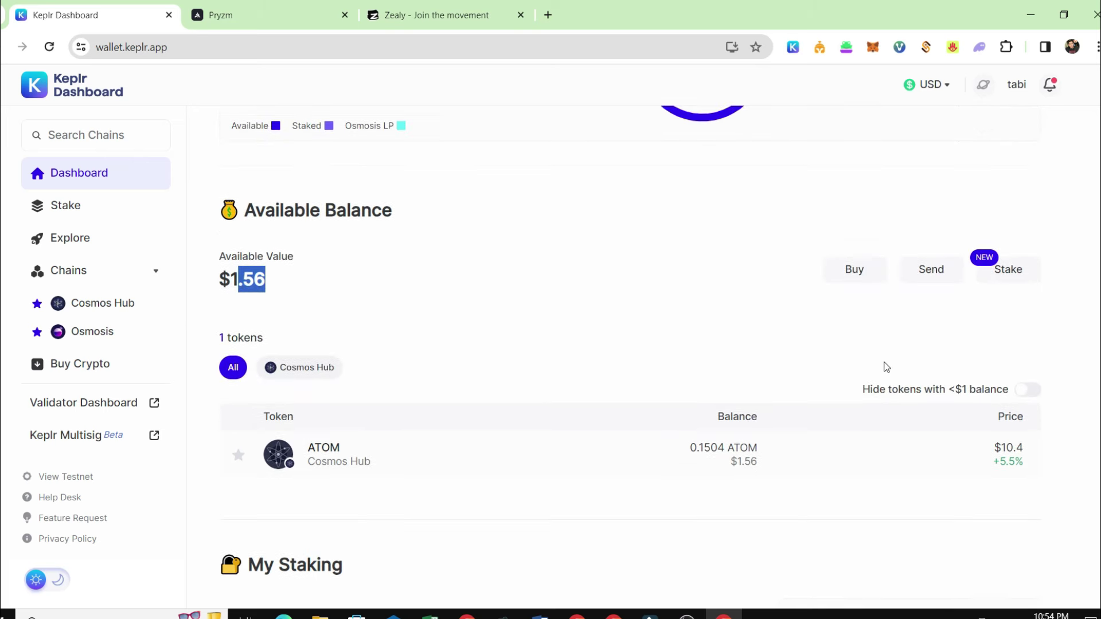
scroll(886, 363, "up", 1)
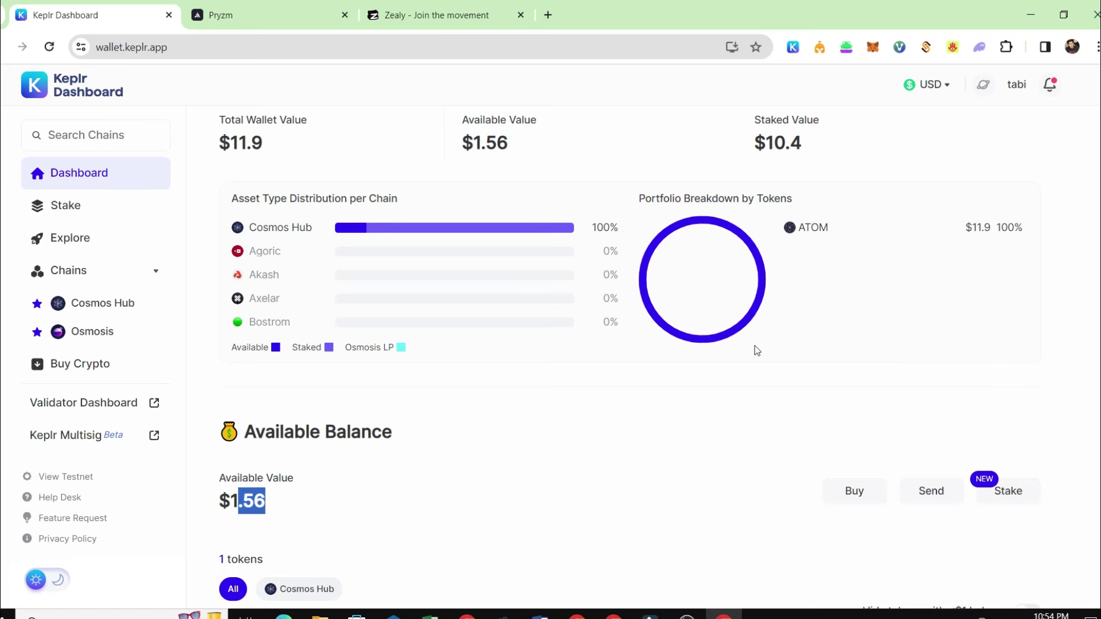
scroll(720, 349, "up", 5)
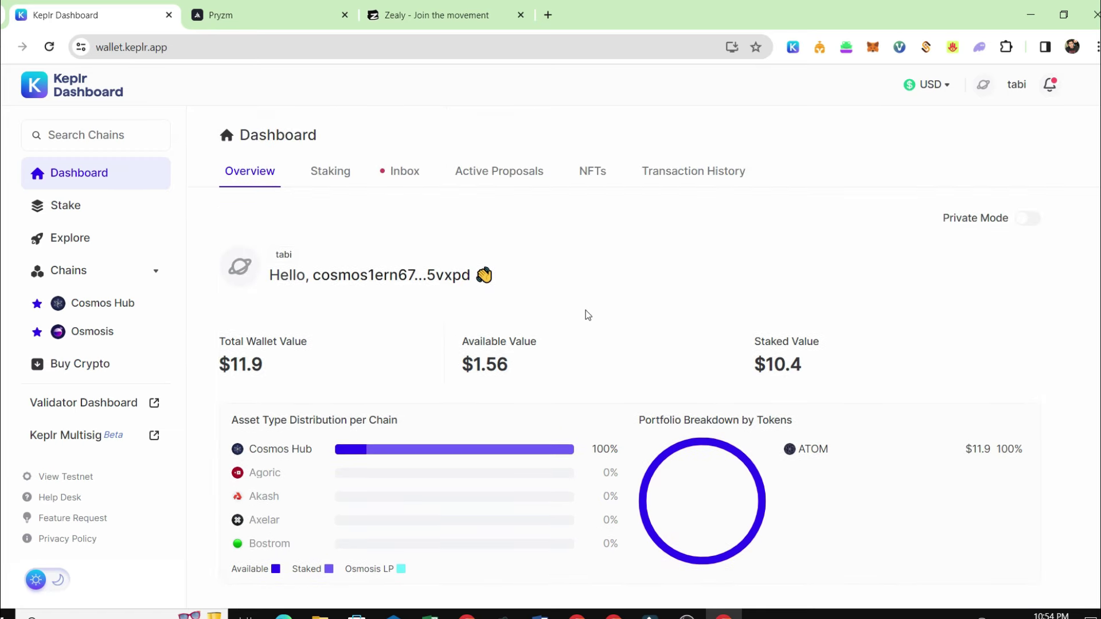
left_click(335, 172)
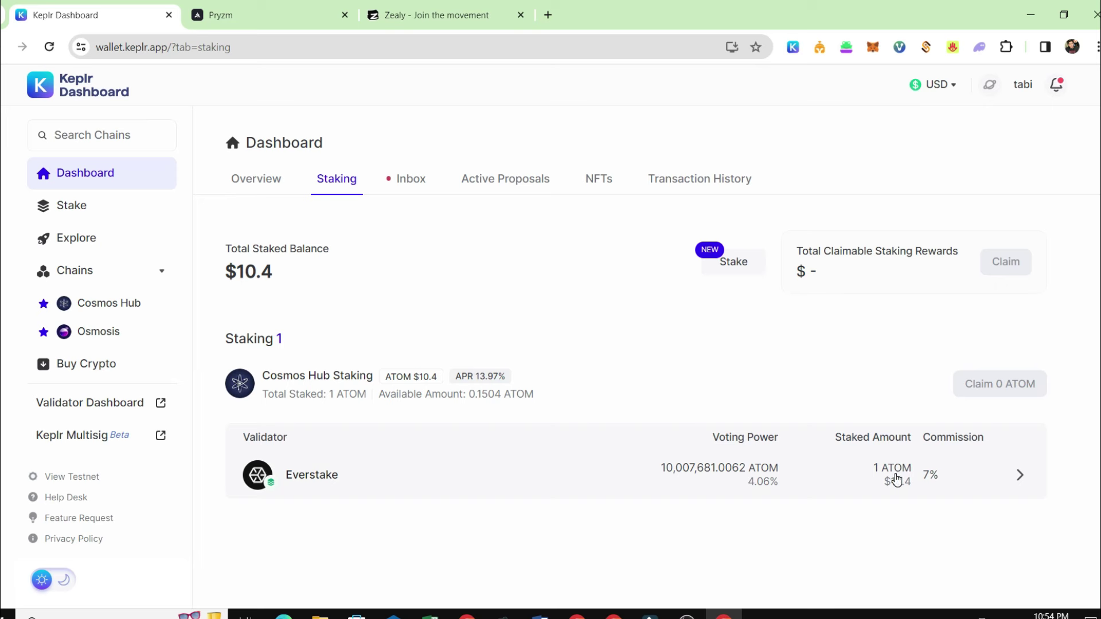
Fill Everstake's unstake form with MAX, back out without unstaking, and view the $1.54 wallet balance
left_click(932, 478)
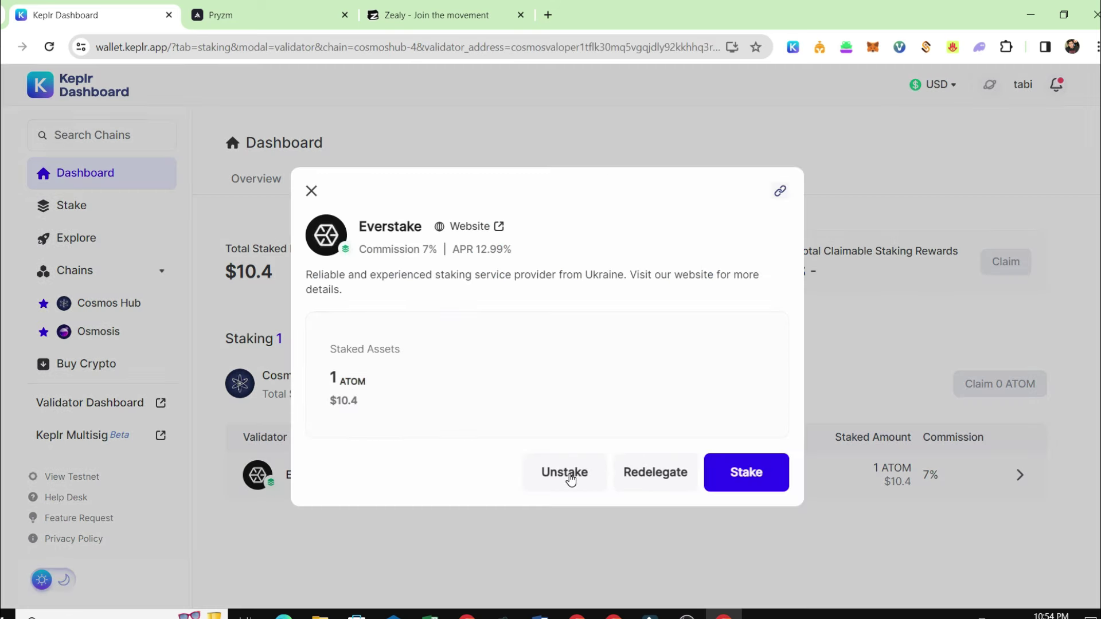
left_click(565, 474)
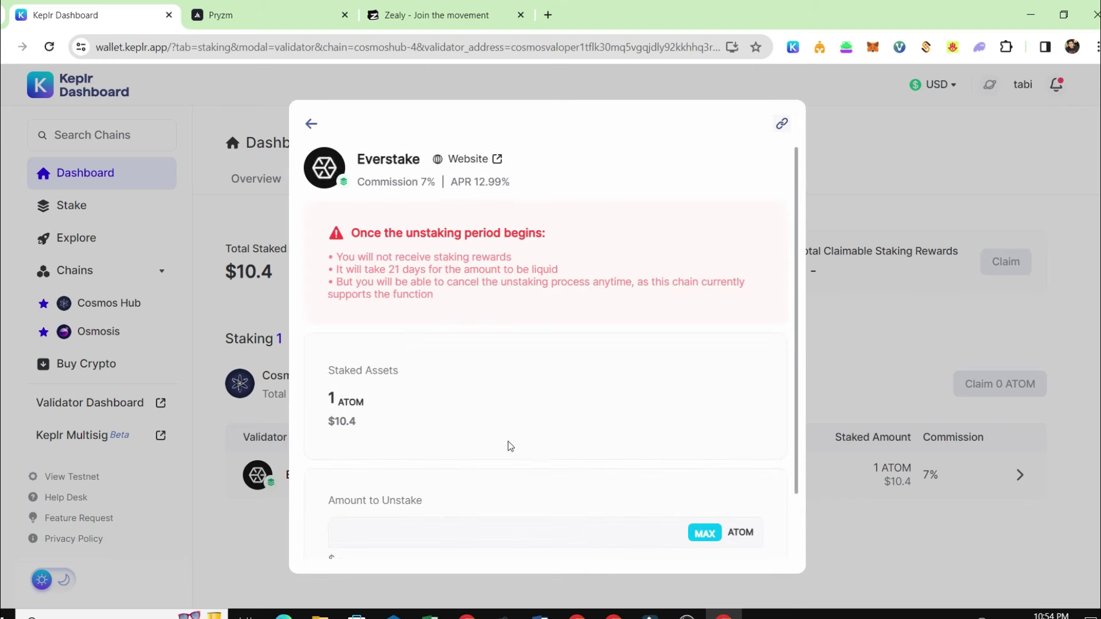
scroll(510, 446, "down", 2)
left_click(705, 455)
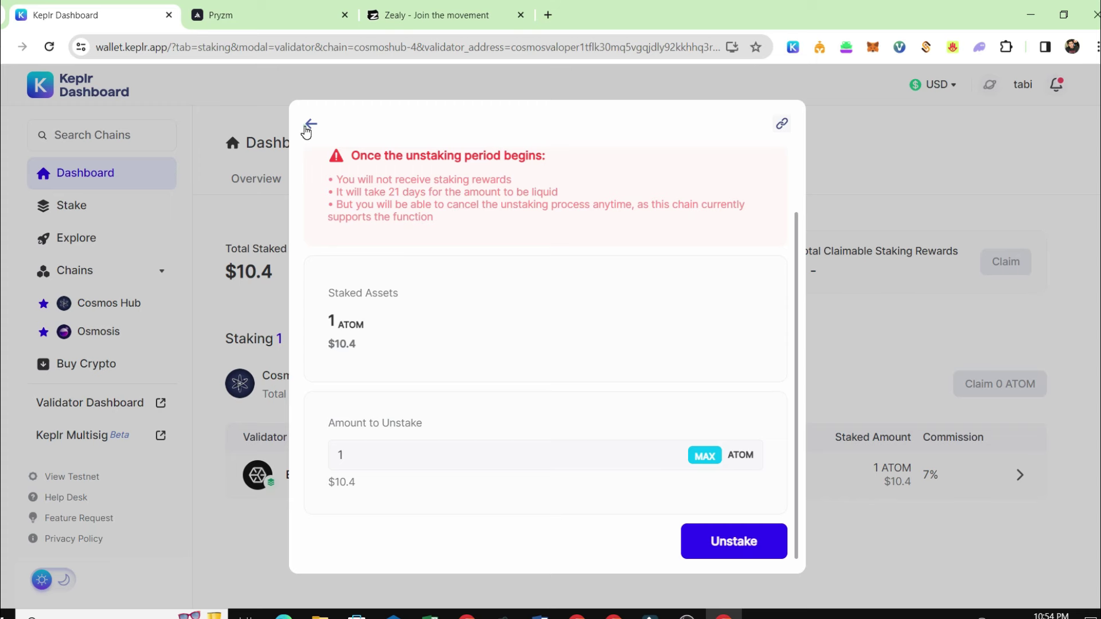
left_click(310, 125)
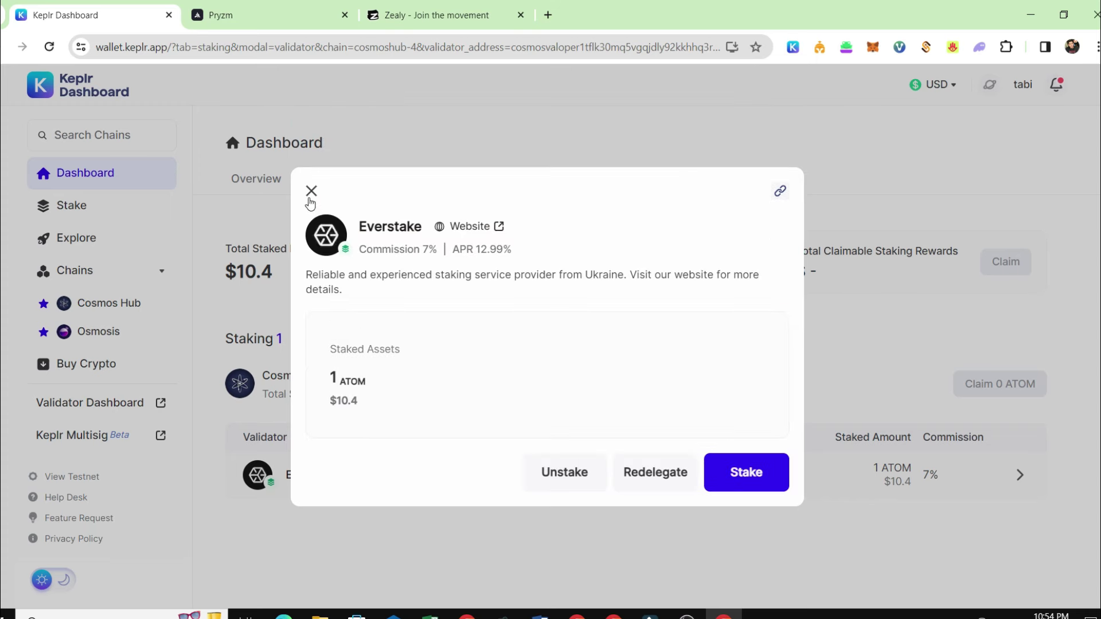
left_click(311, 191)
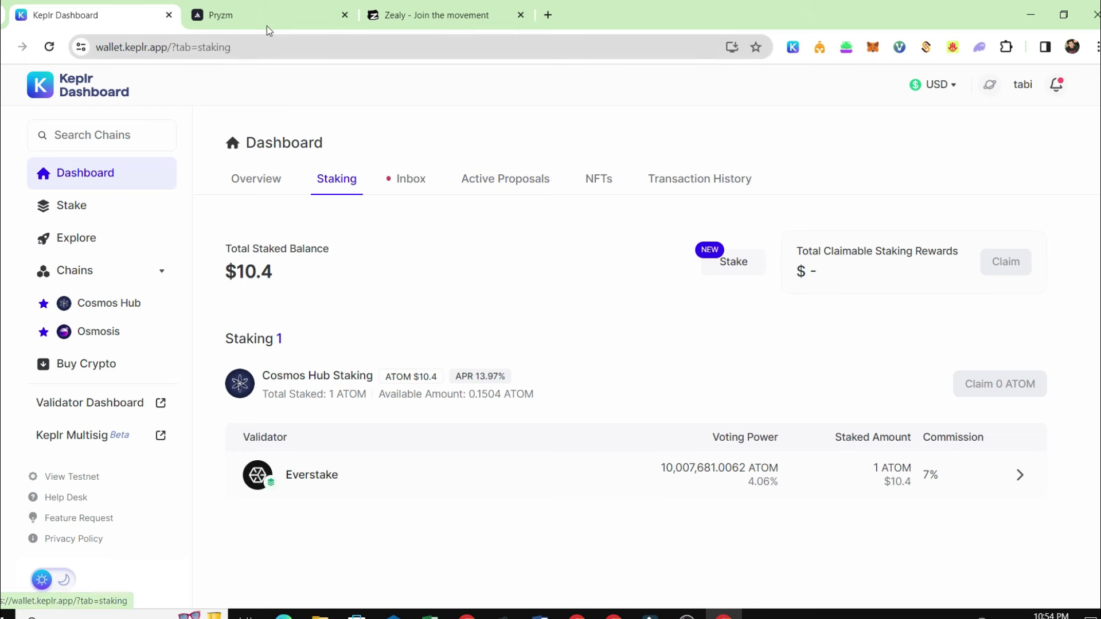
left_click(793, 49)
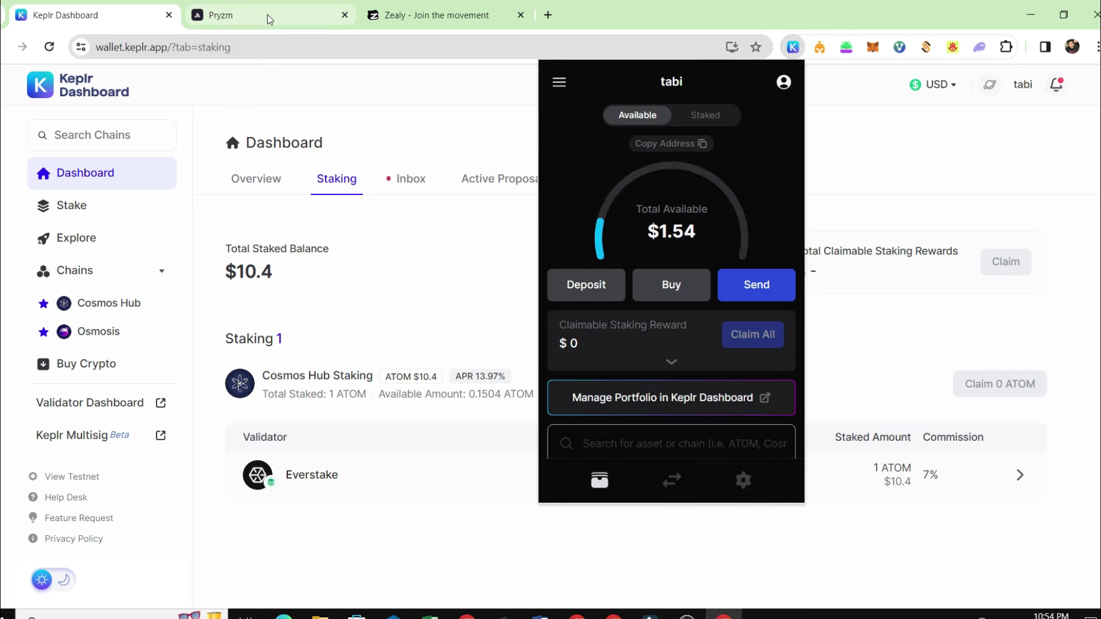
Connect the Keplr wallet on the Pryzm Terminal and go to the testnet faucet
left_click(263, 18)
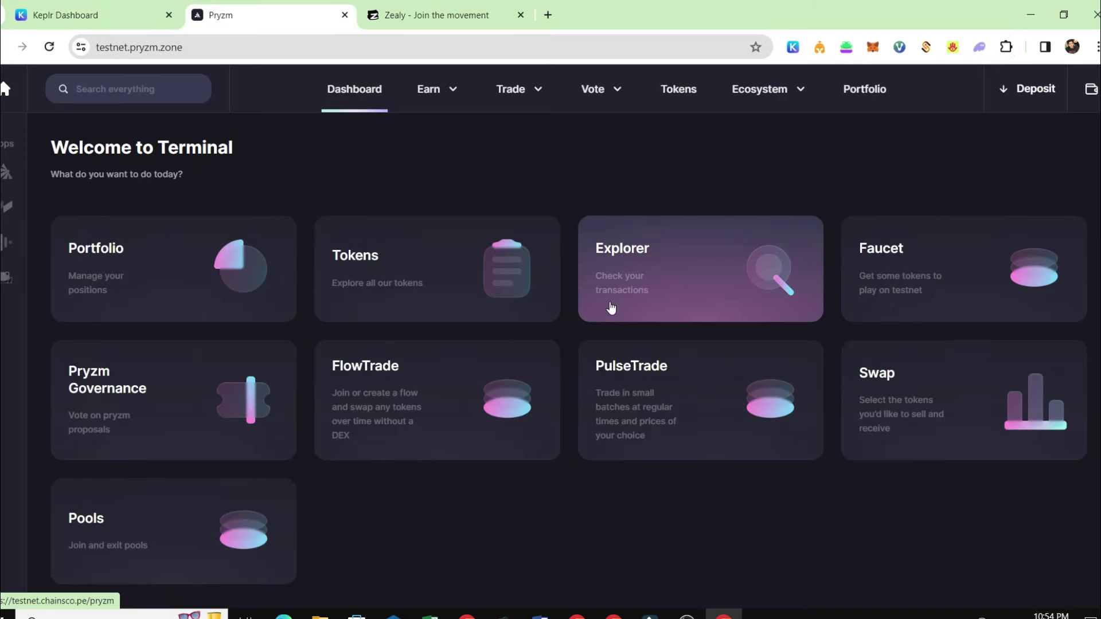
left_click(1091, 90)
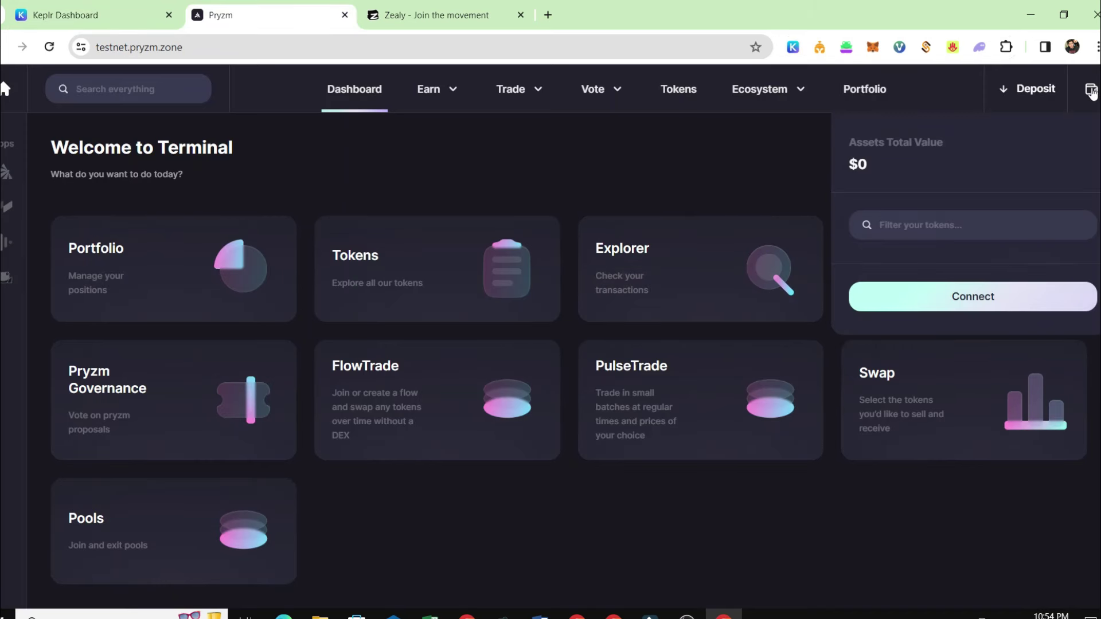
left_click(983, 301)
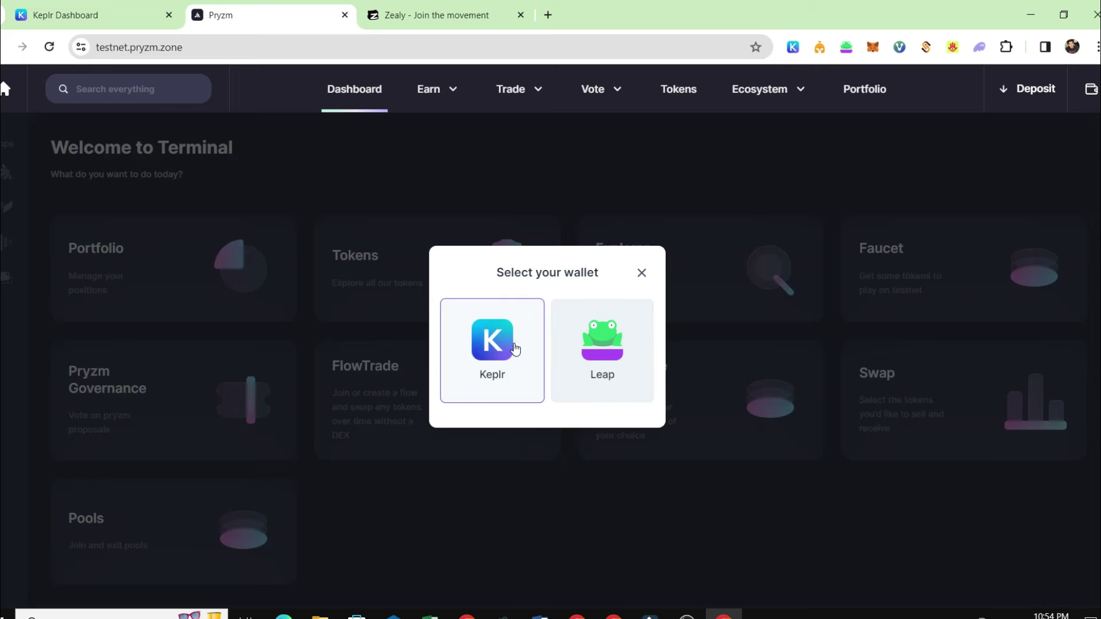
left_click(515, 348)
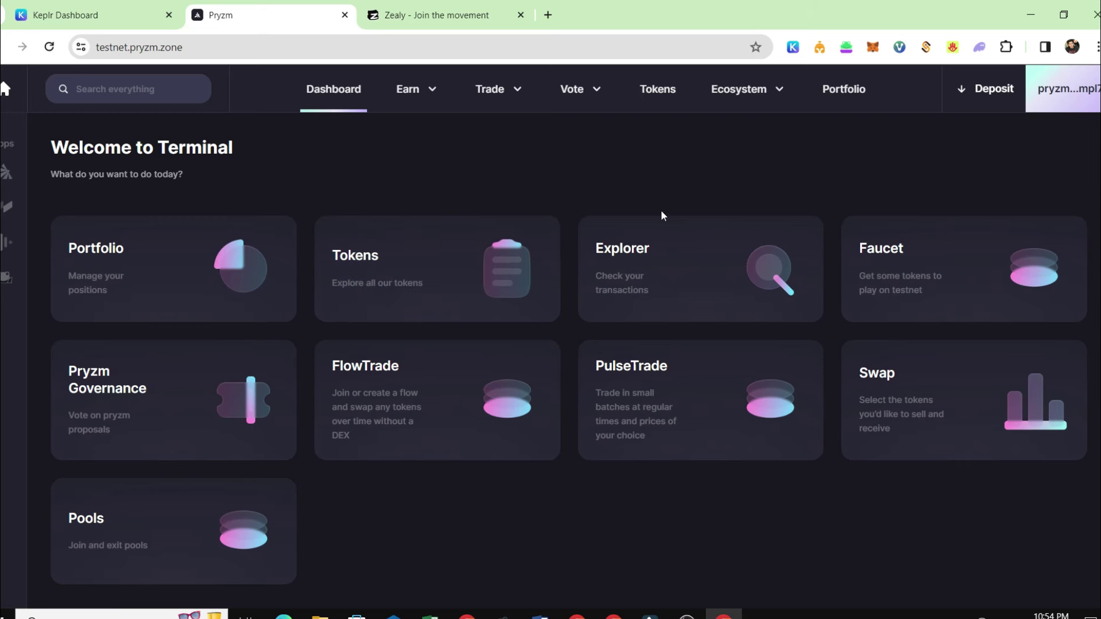
left_click(910, 286)
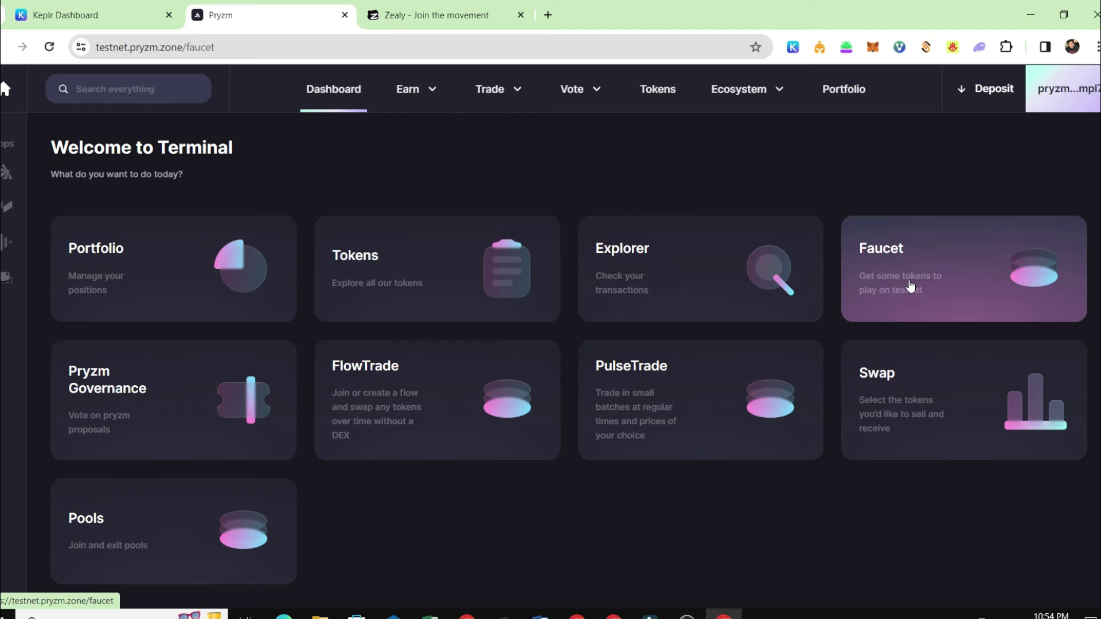
Request testnet tokens from the faucet, then go back to the dashboard and open the Swap page
left_click(588, 404)
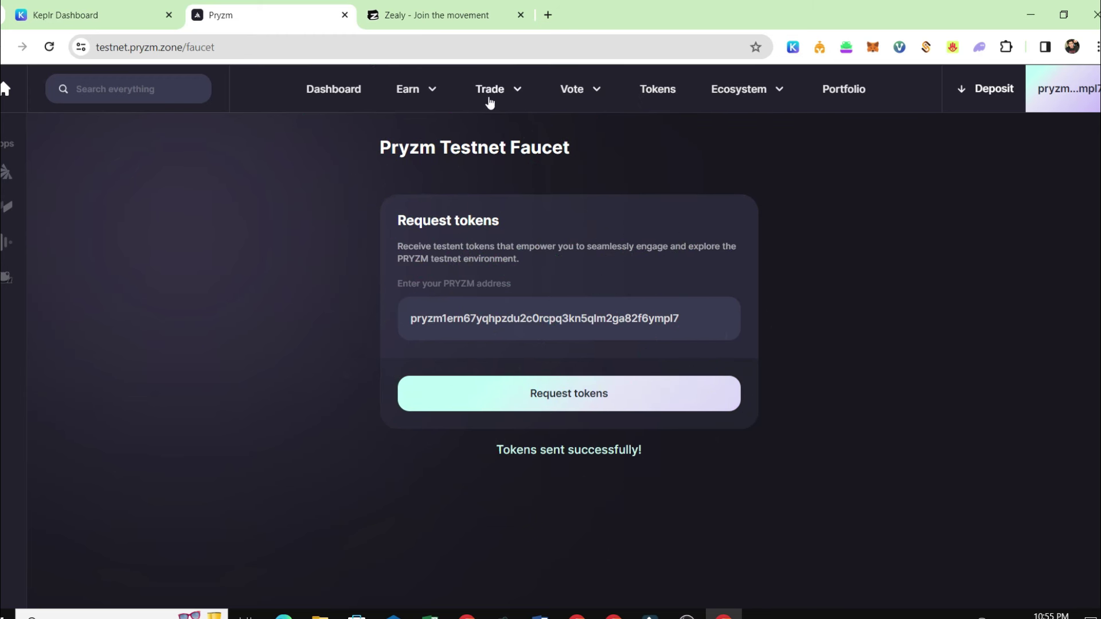
left_click(344, 91)
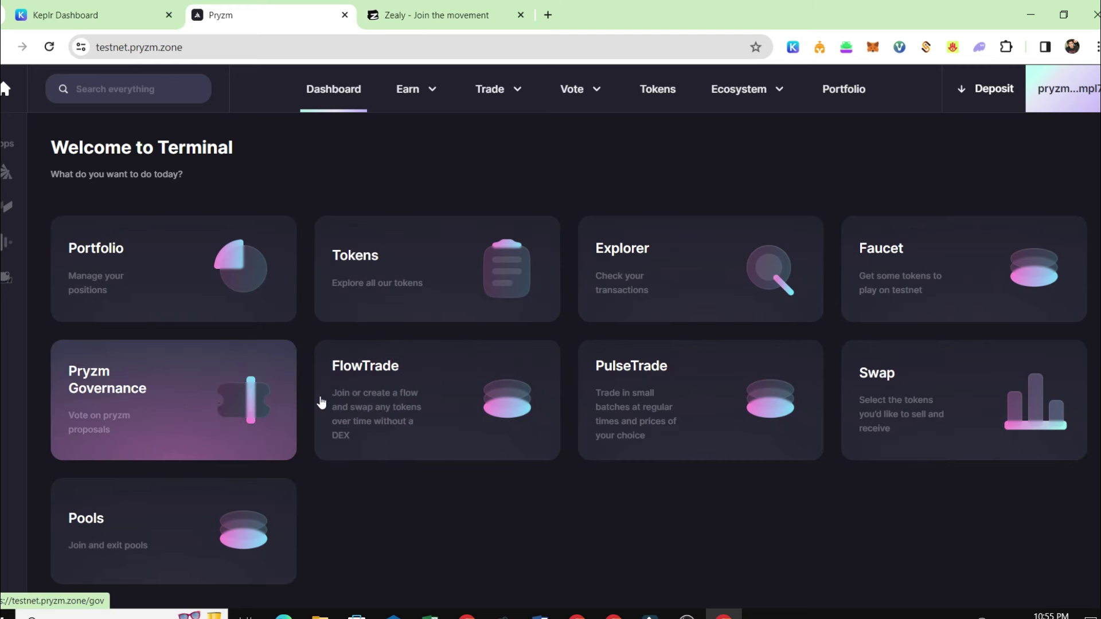
left_click(1016, 418)
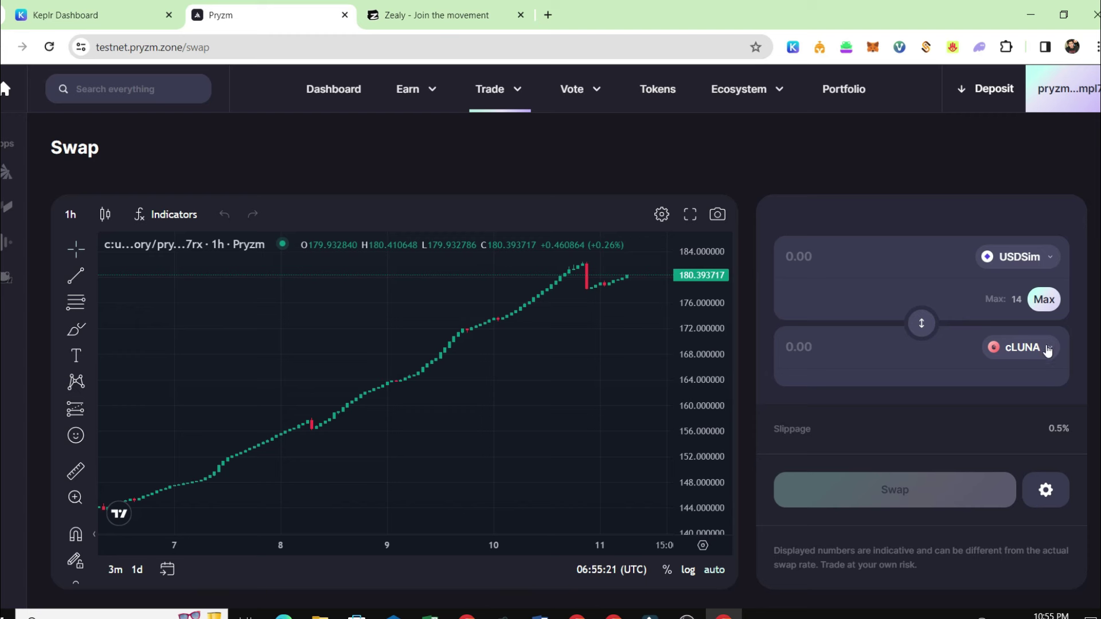
Enter 7 USDSim as the amount to swap into PRYZM, quoted at about 4.091037 PRYZM
left_click(798, 252)
type("523864")
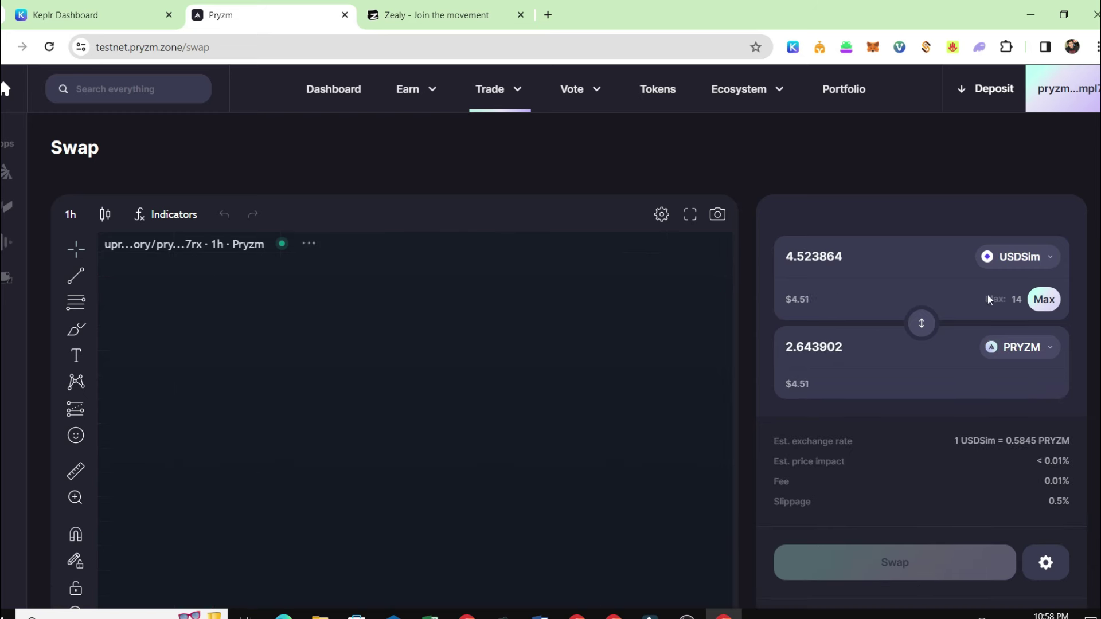
left_click(1044, 300)
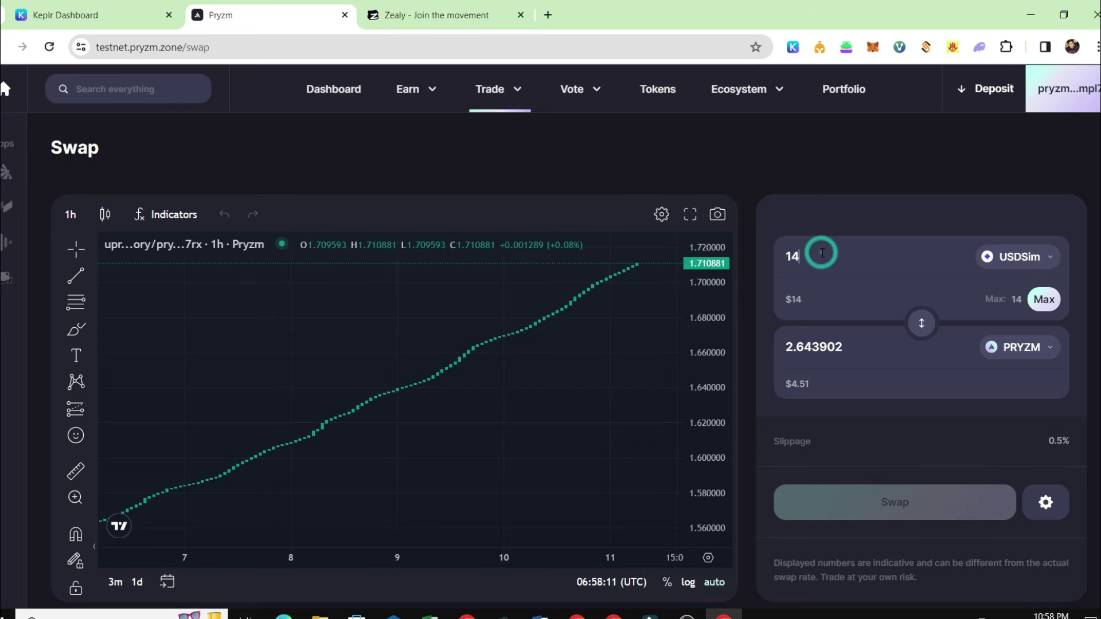
key("BackSpace")
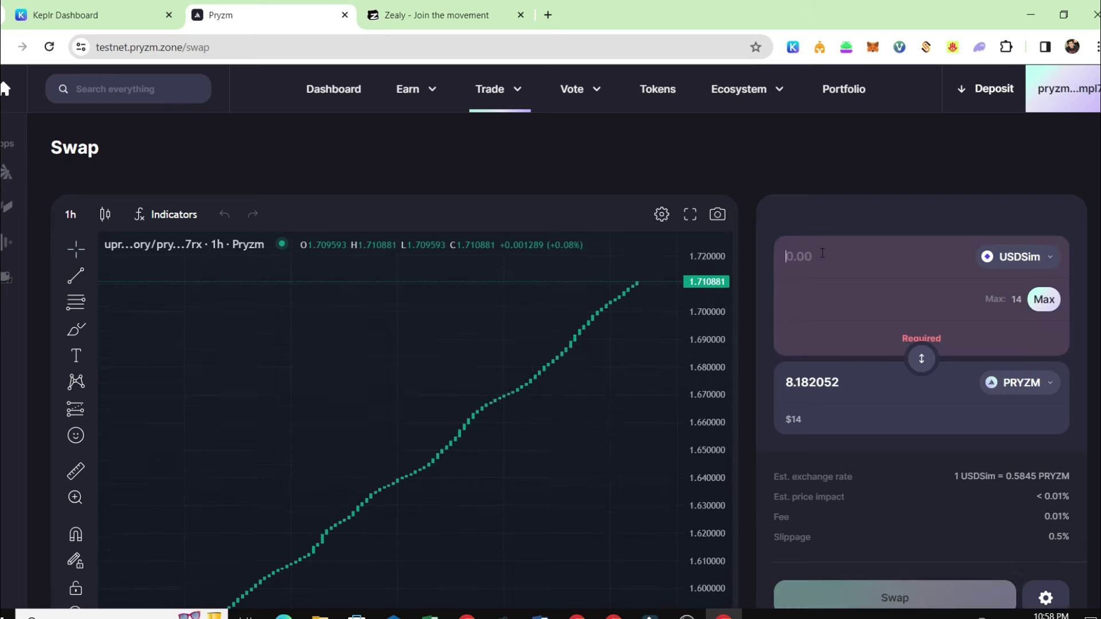
type("7")
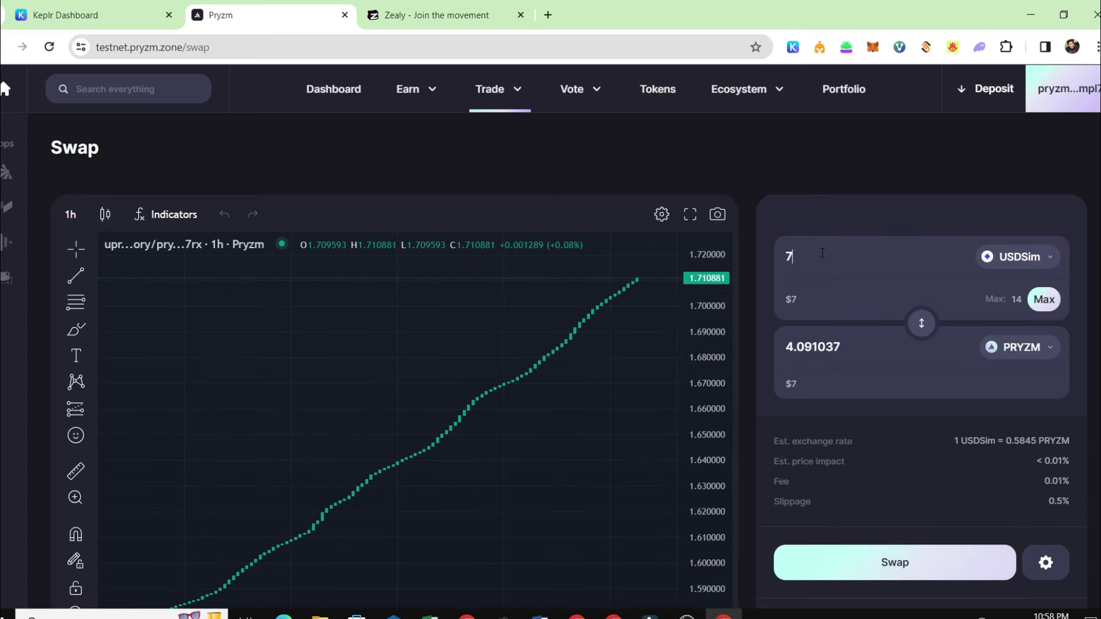
scroll(861, 368, "down", 2)
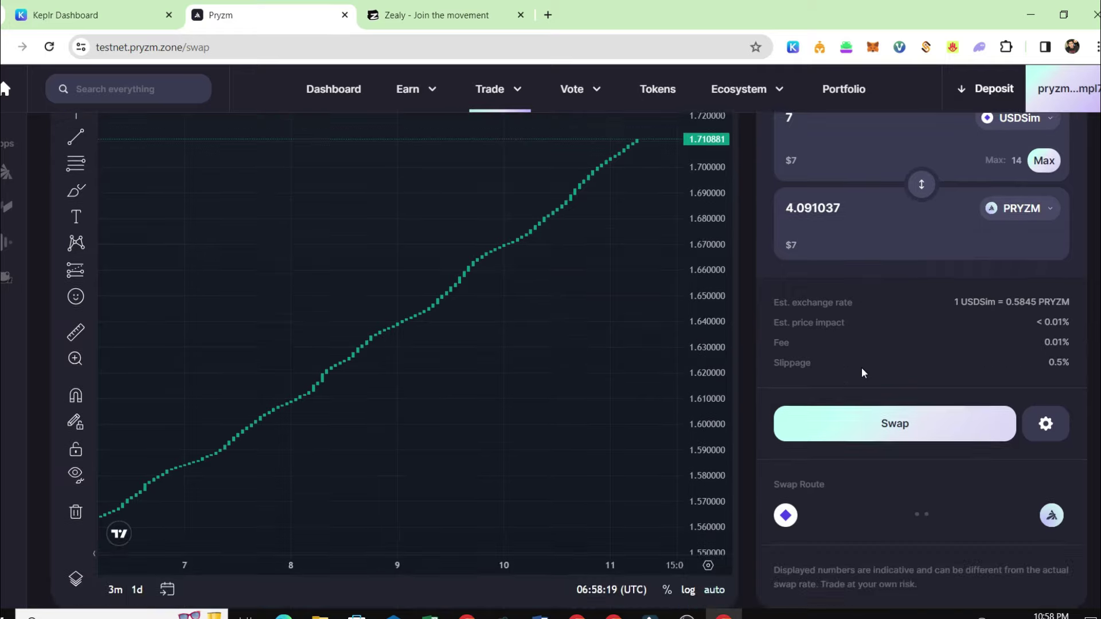
Submit the 7 USDSim-to-PRYZM swap and approve the transaction in Keplr
left_click(893, 421)
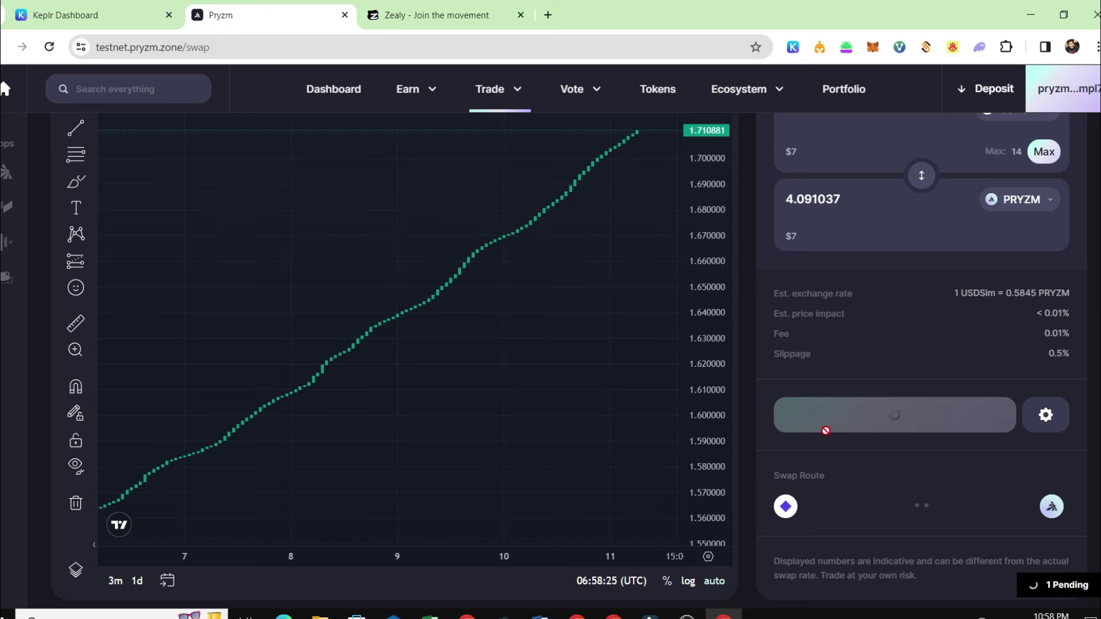
scroll(823, 430, "down", 3)
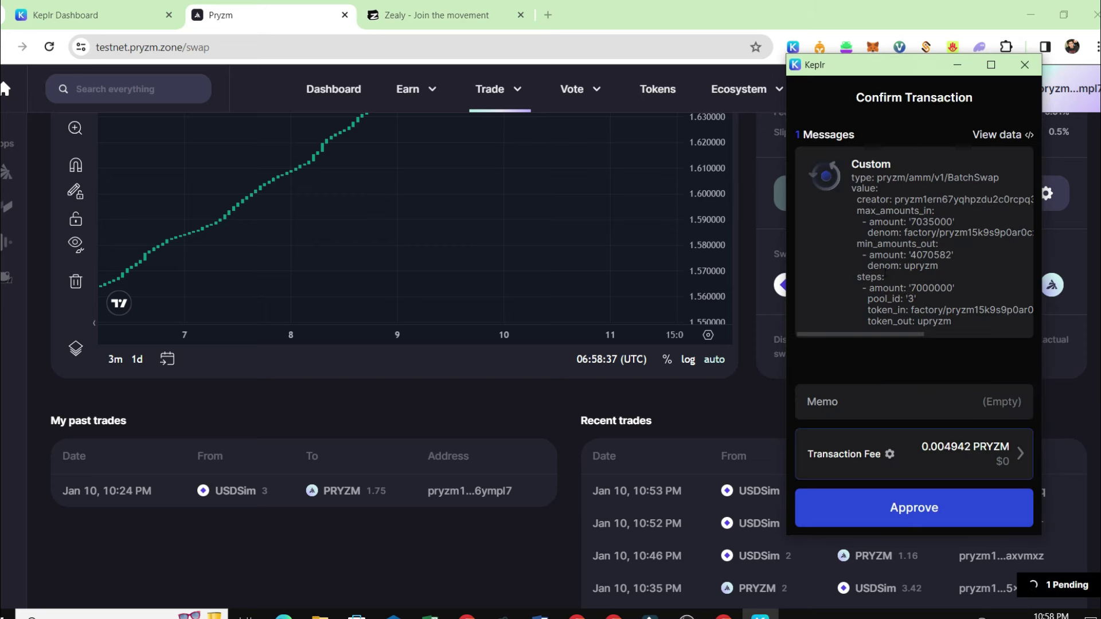
left_click(947, 512)
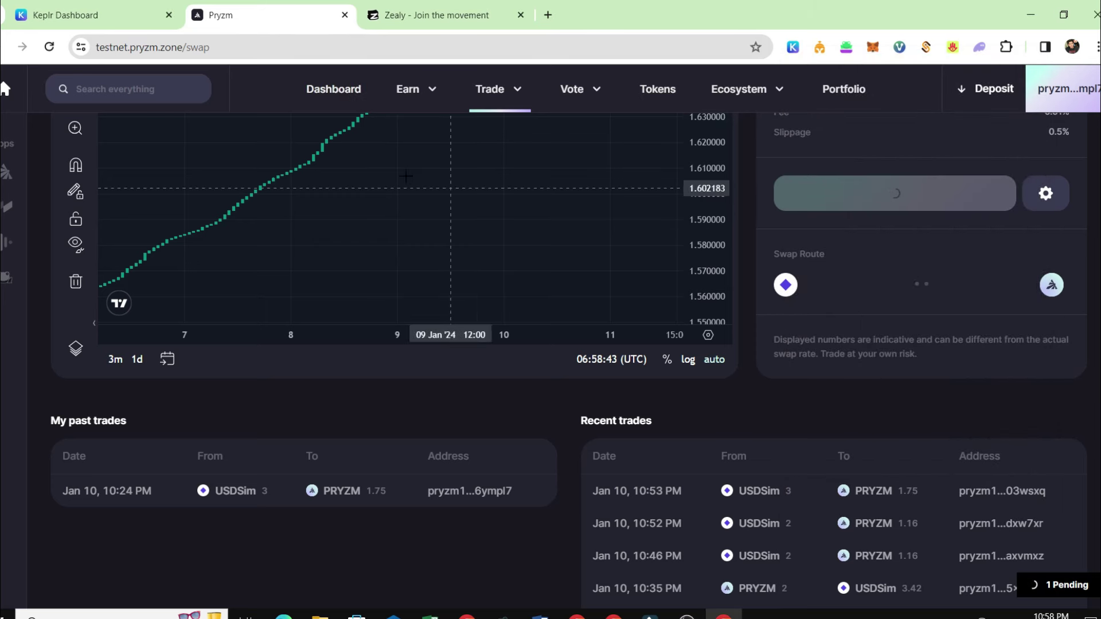
Return to the dashboard, open the liquidity pools list, and select the LP SIM/PRYZM pool
left_click(340, 93)
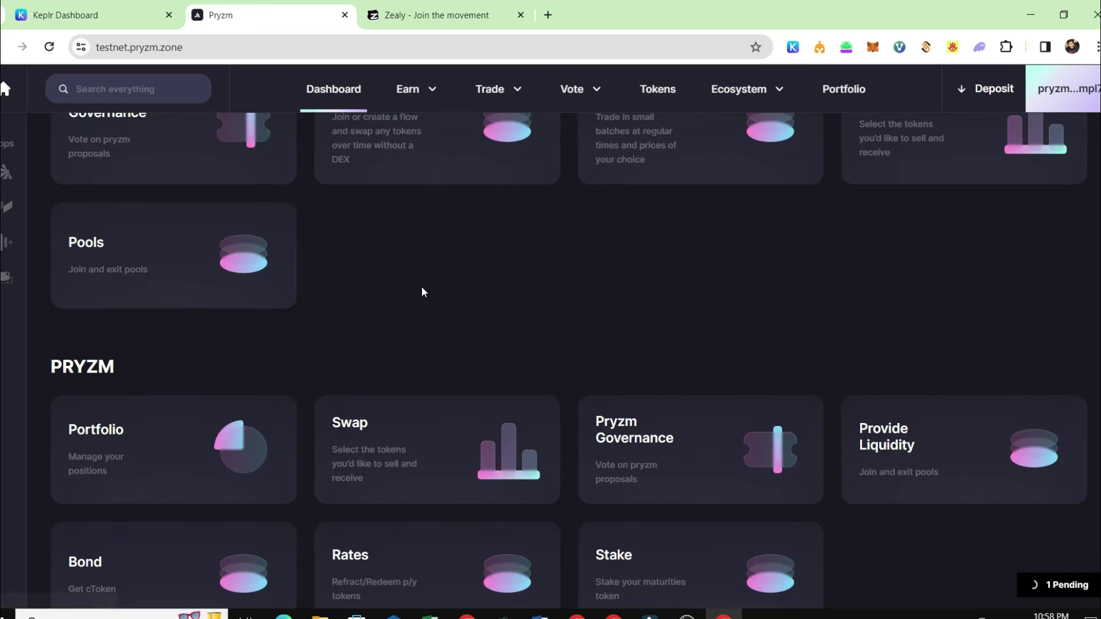
scroll(421, 293, "up", 5)
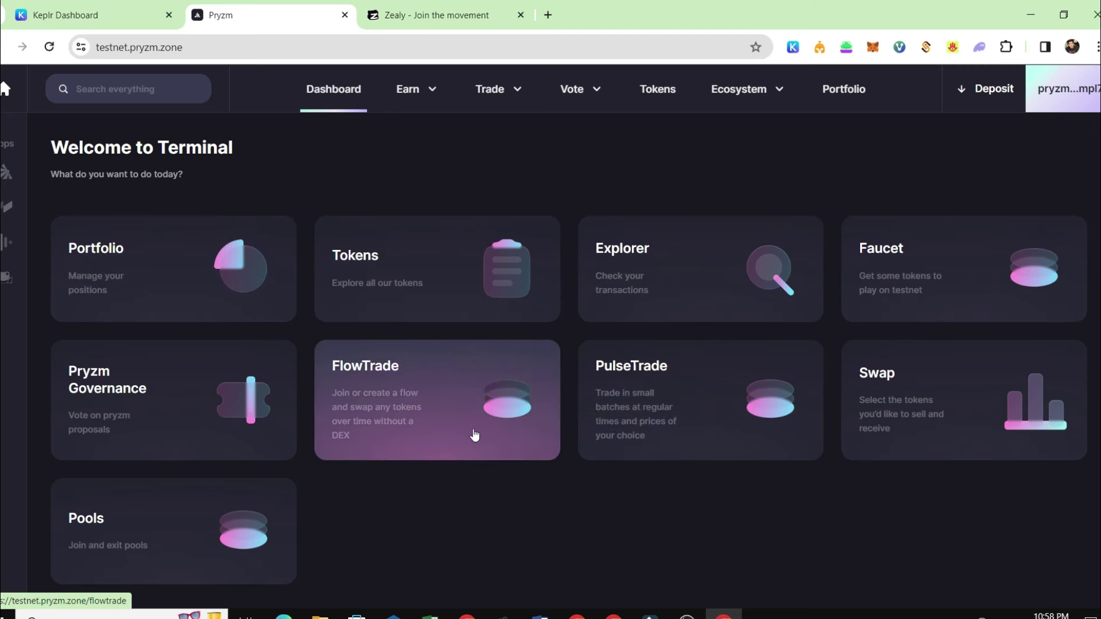
scroll(474, 435, "down", 4)
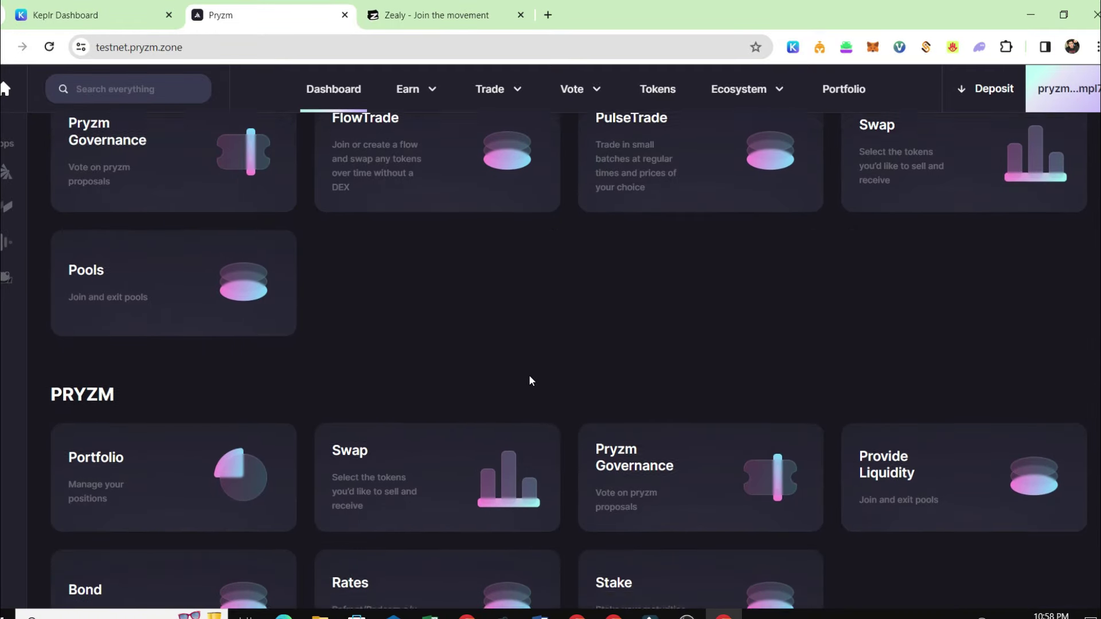
scroll(529, 380, "down", 1)
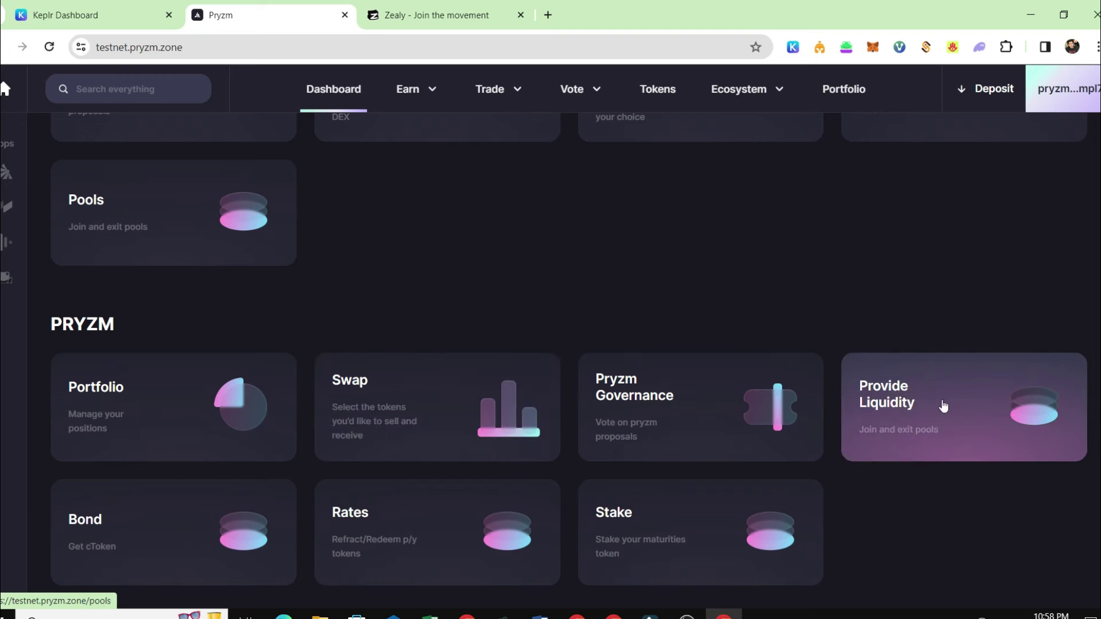
left_click(909, 405)
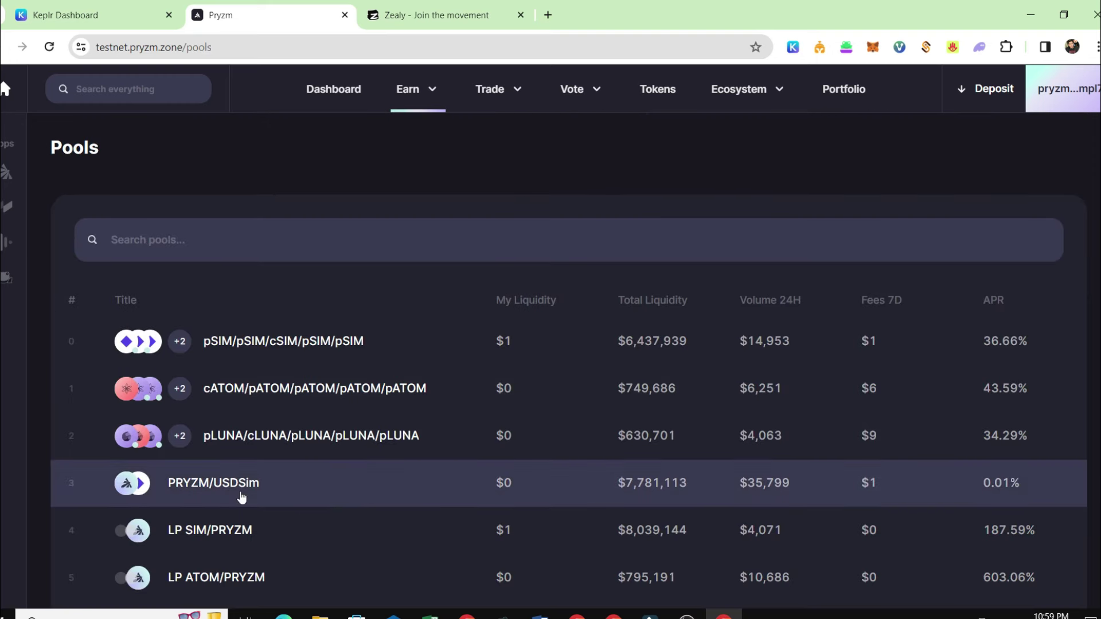
scroll(253, 531, "down", 3)
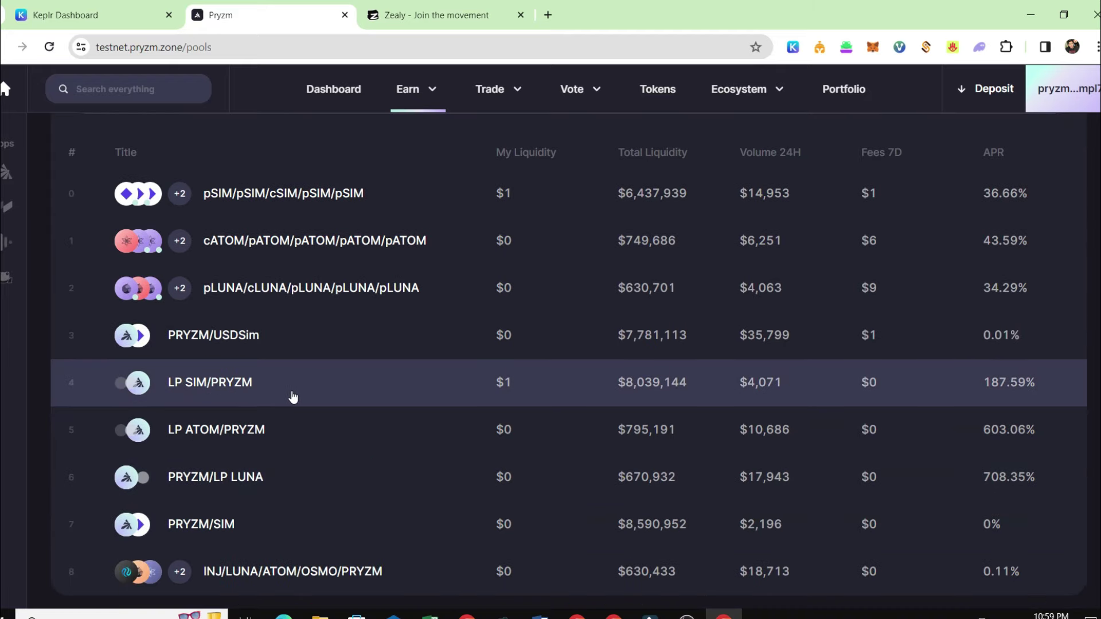
left_click(268, 387)
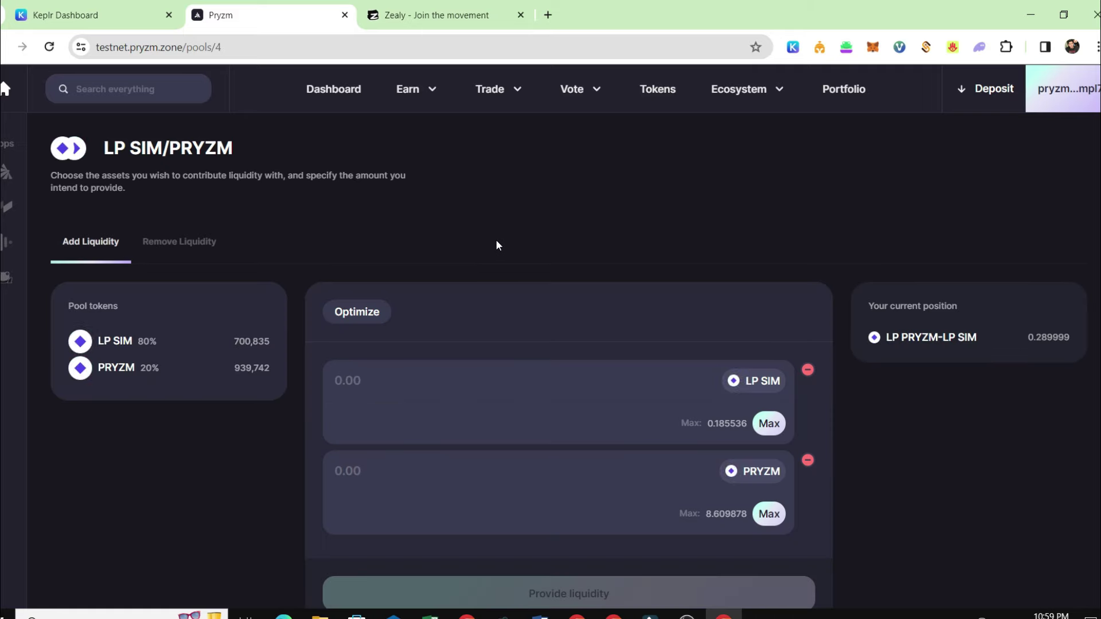
Auto-fill 0.185536 LP SIM and 0.248783 PRYZM, add them to the pool, and approve in Keplr
left_click(365, 317)
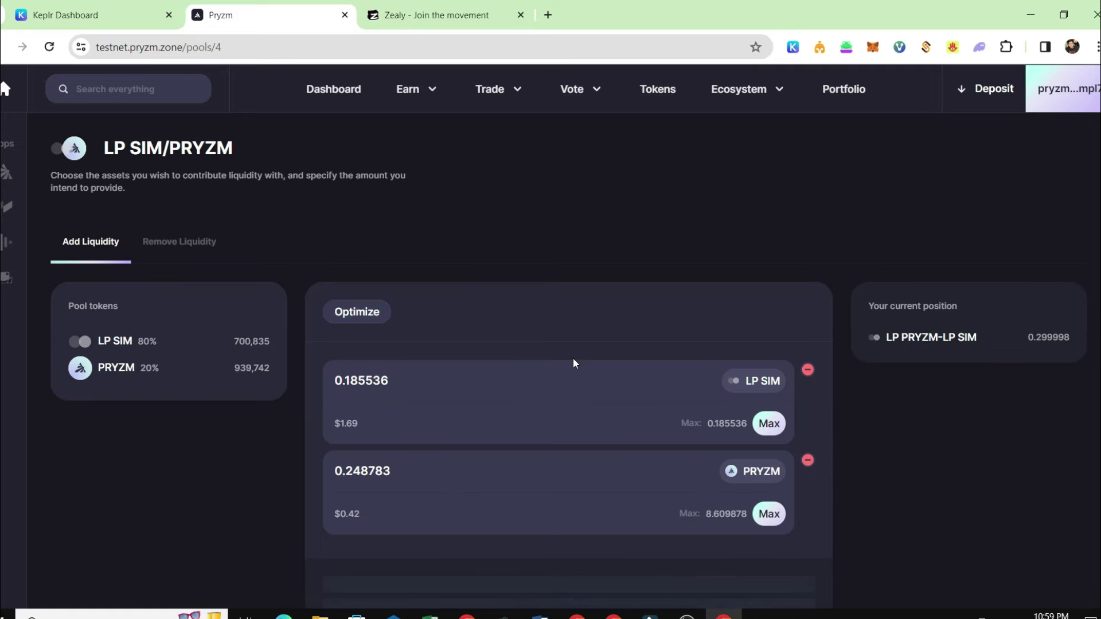
scroll(794, 414, "down", 3)
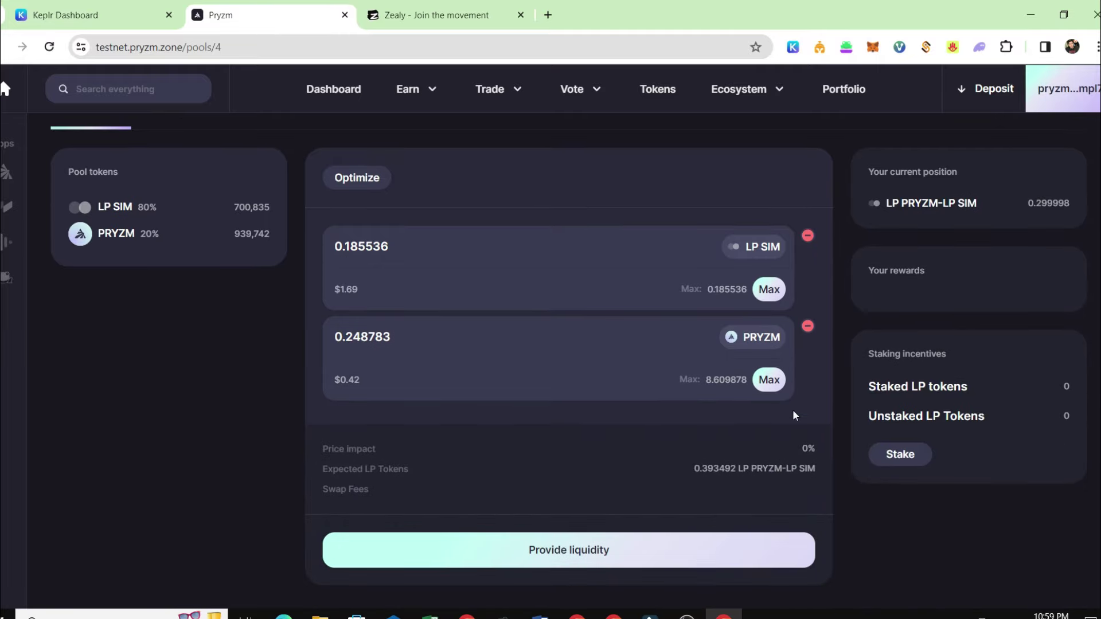
left_click(562, 550)
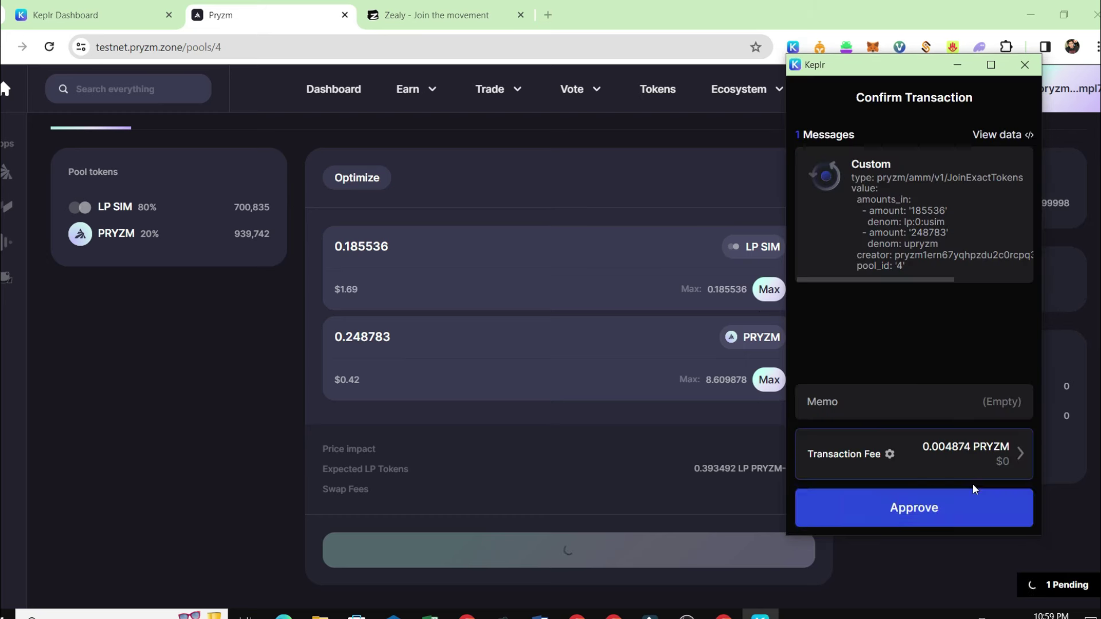
left_click(888, 492)
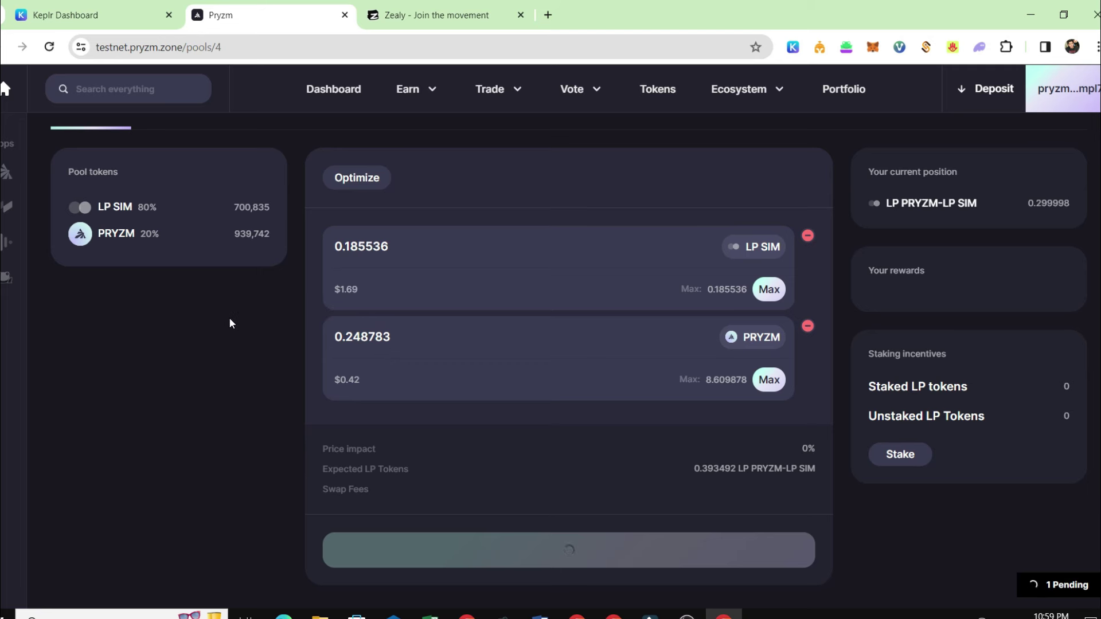
Check the position rose to 0.69349 LP PRYZM-LP SIM and switch to withdrawing liquidity
scroll(231, 323, "up", 3)
scroll(230, 323, "down", 3)
scroll(358, 212, "up", 3)
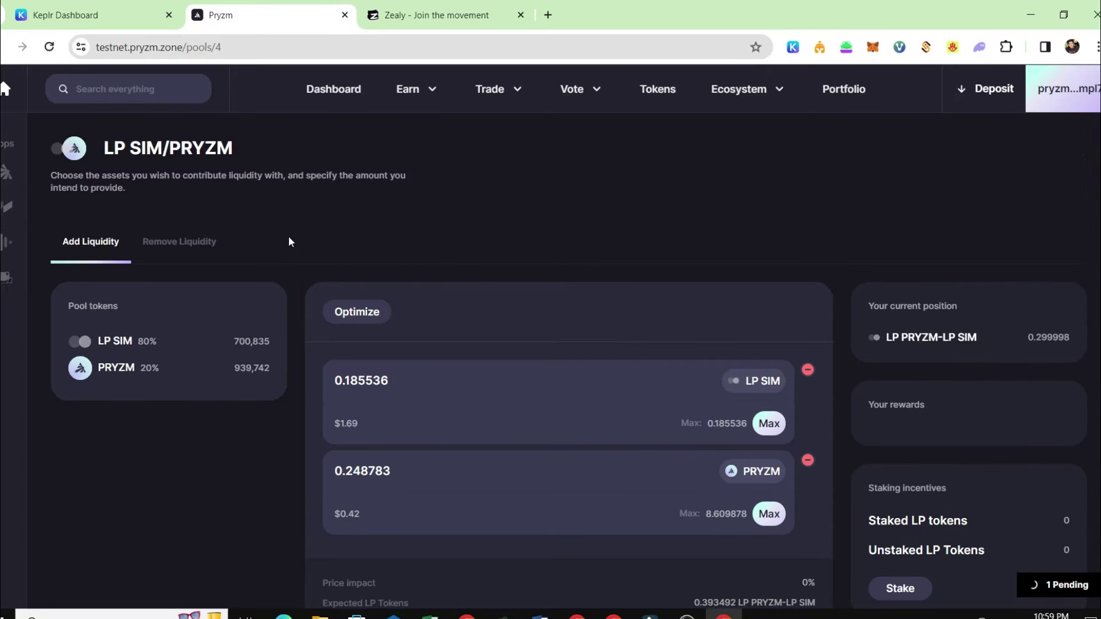
left_click(180, 245)
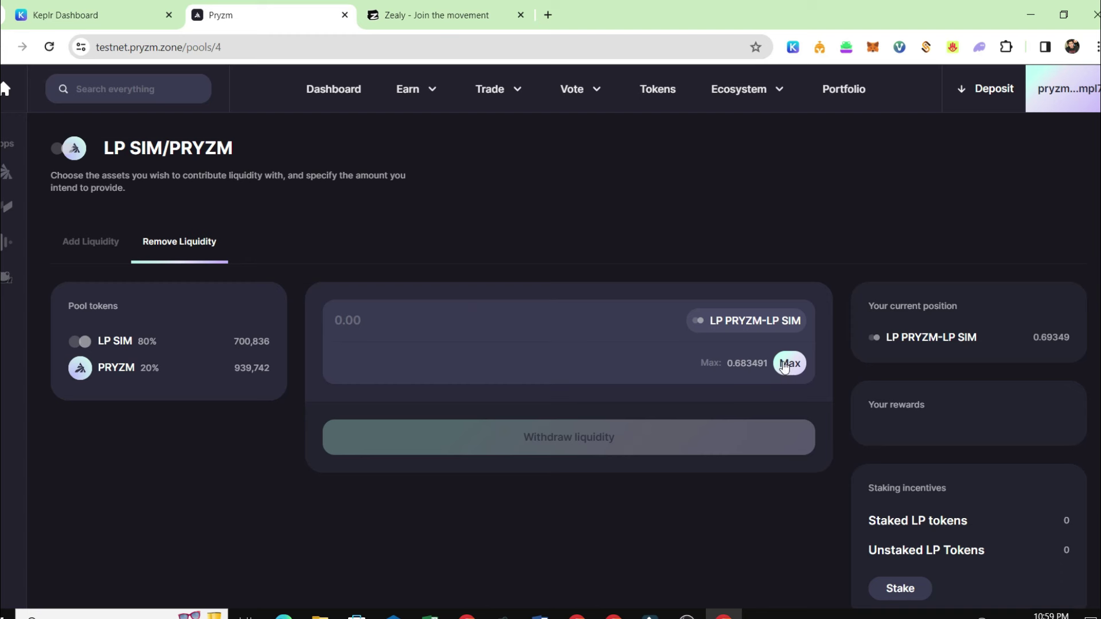
Withdraw 0.1 LP PRYZM-LP SIM from the pool, approve it in Keplr, and return to the dashboard
left_click(413, 317)
type("0.1")
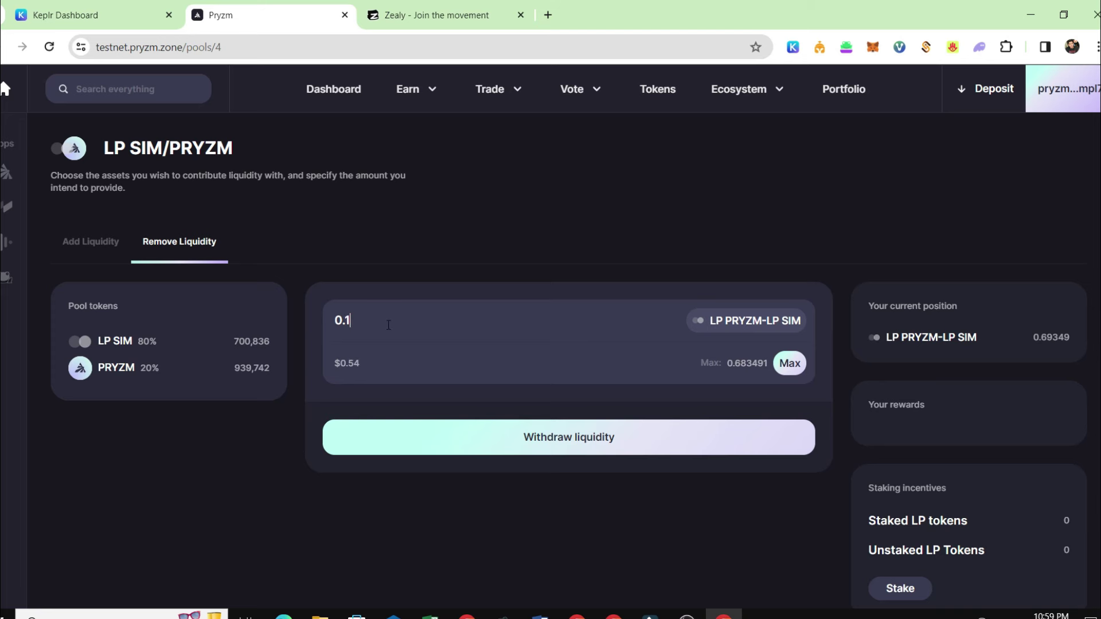
scroll(596, 438, "down", 2)
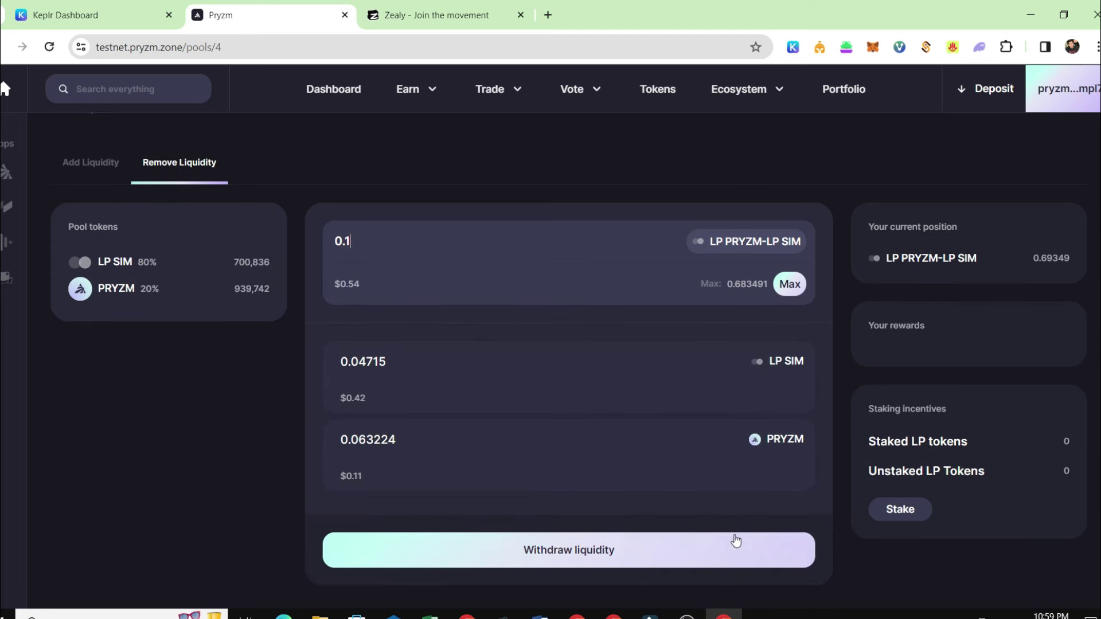
left_click(651, 552)
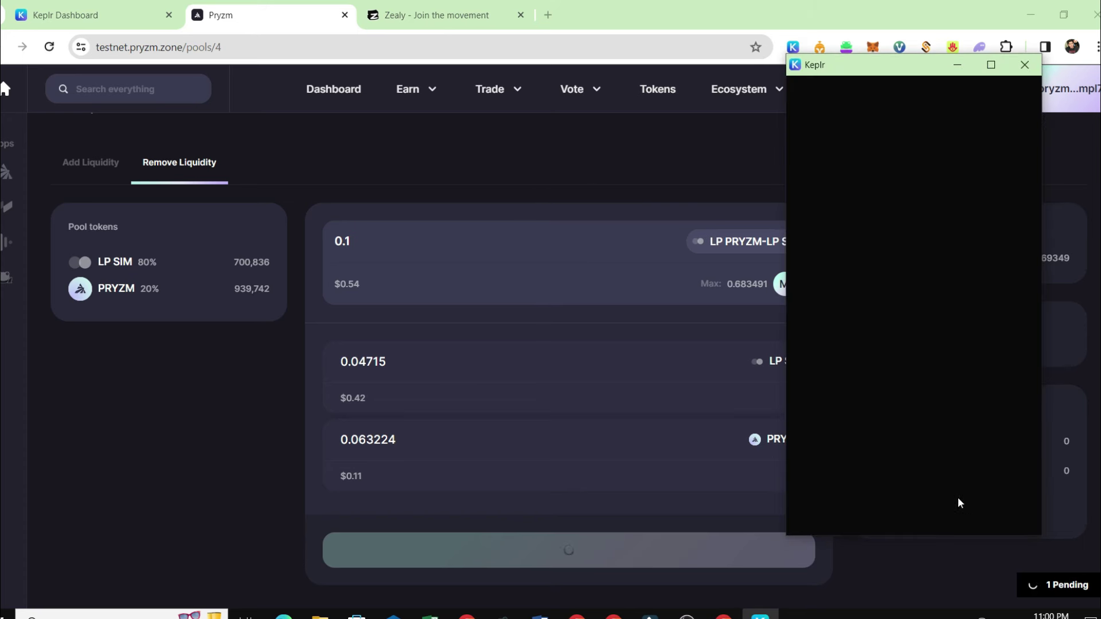
left_click(941, 513)
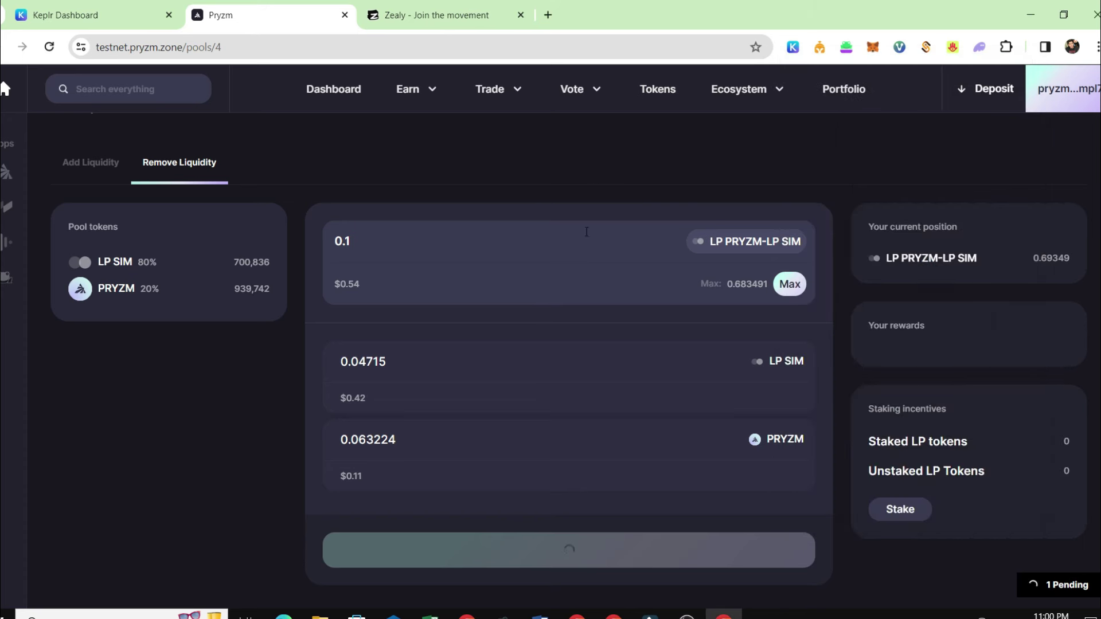
left_click(346, 95)
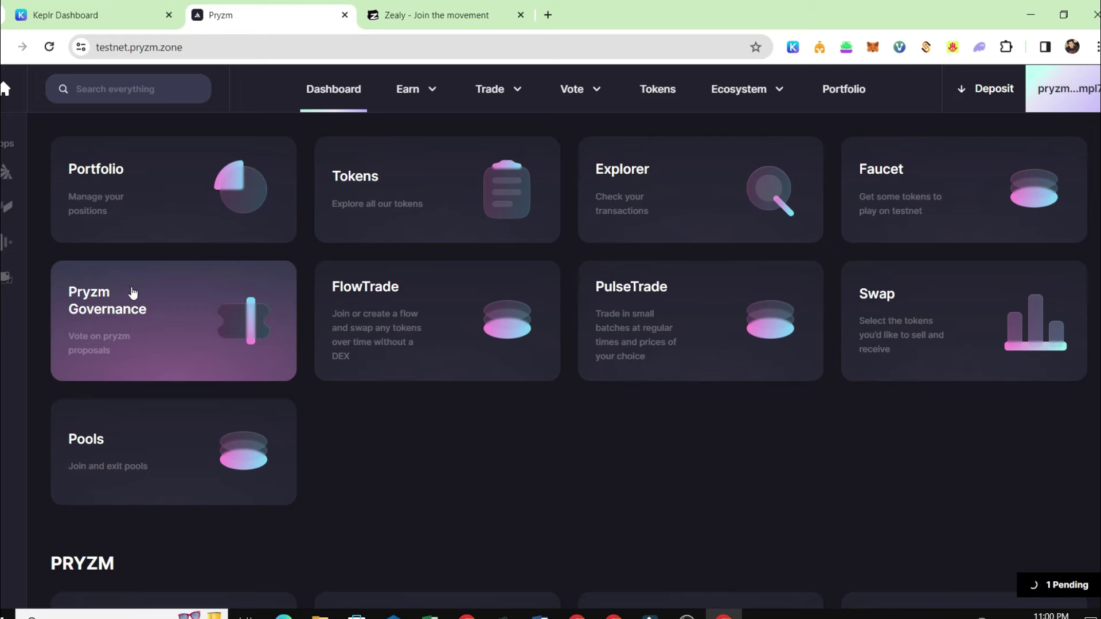
scroll(464, 218, "down", 4)
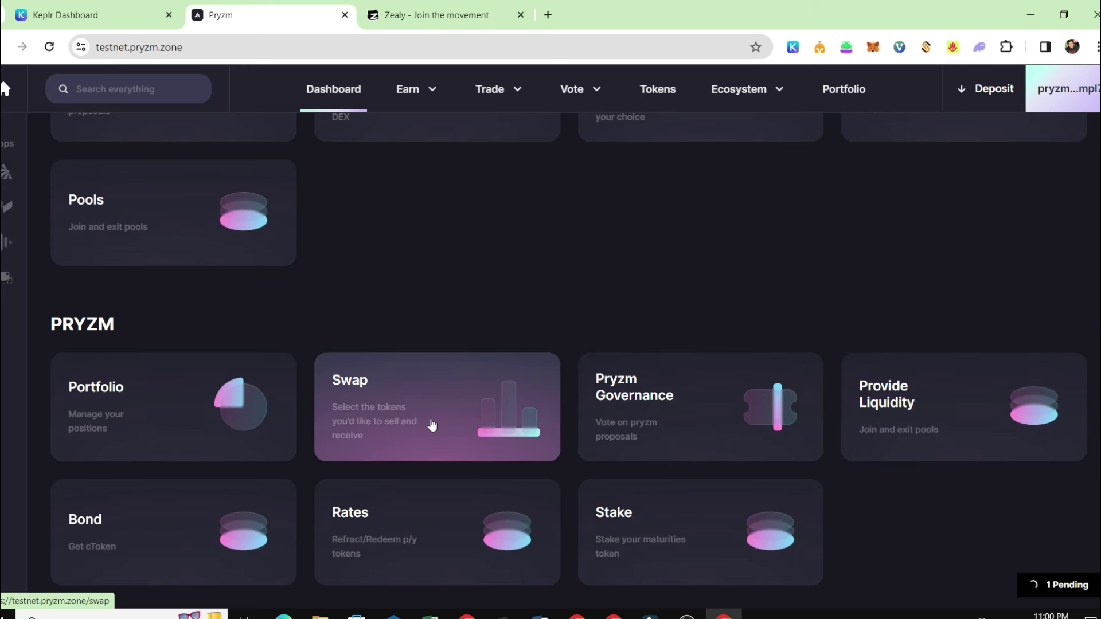
Open the PRYZM delegation page from the Earn menu with the Stake form selected
left_click(423, 94)
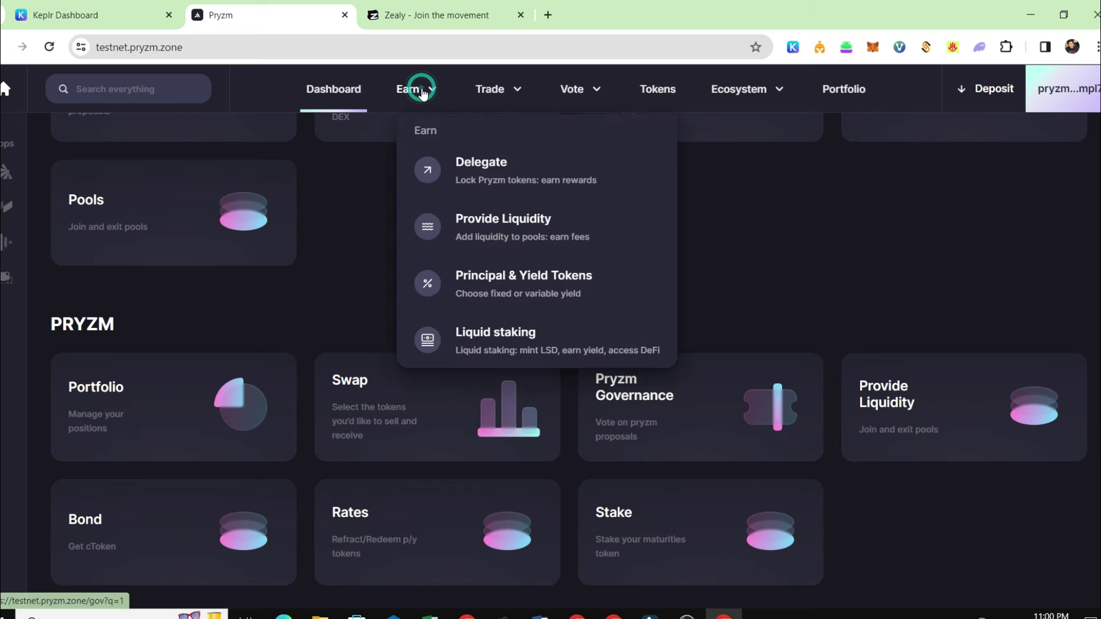
left_click(516, 182)
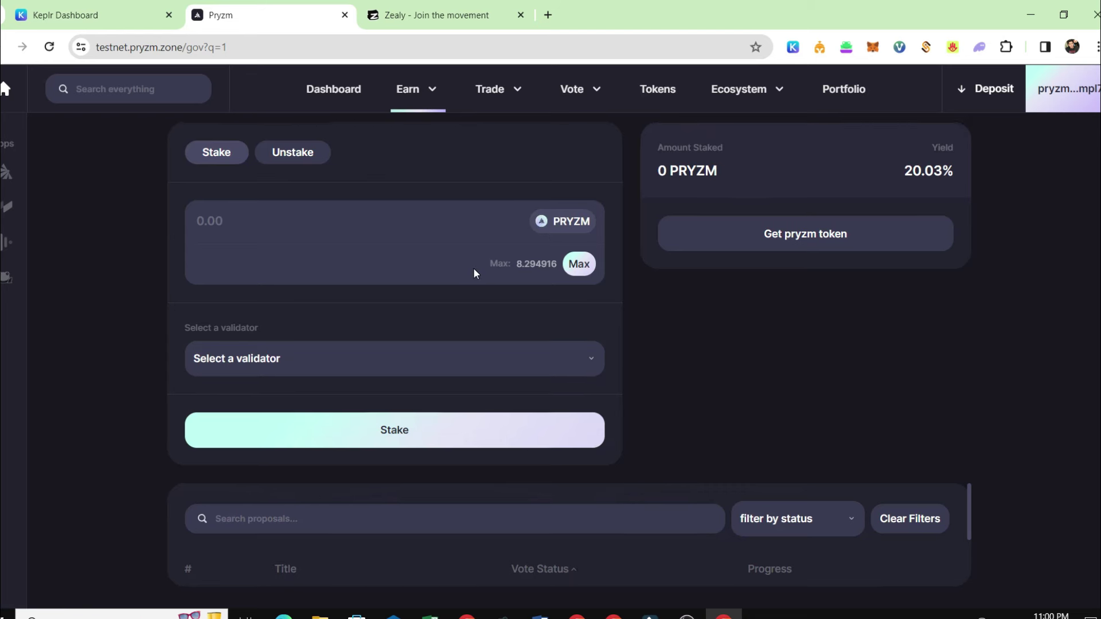
scroll(473, 267, "up", 2)
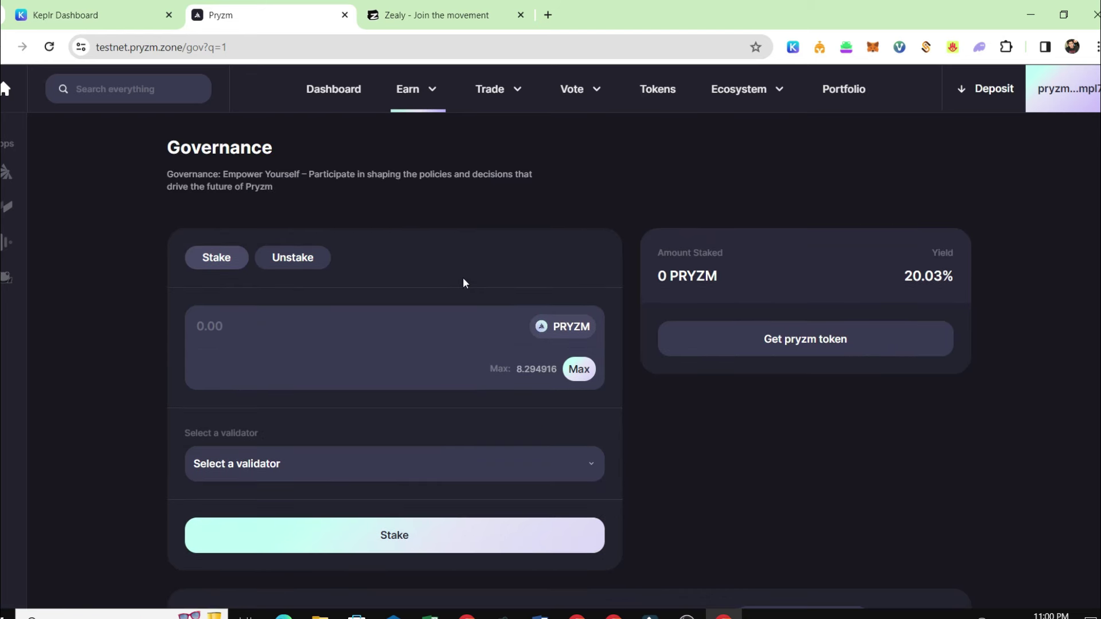
left_click(222, 259)
Enter a 3 PRYZM stake, choose the Yeksin validator, and submit it
left_click(288, 331)
type("2")
key("BackSpace")
type("3")
left_click(367, 474)
scroll(315, 544, "down", 5)
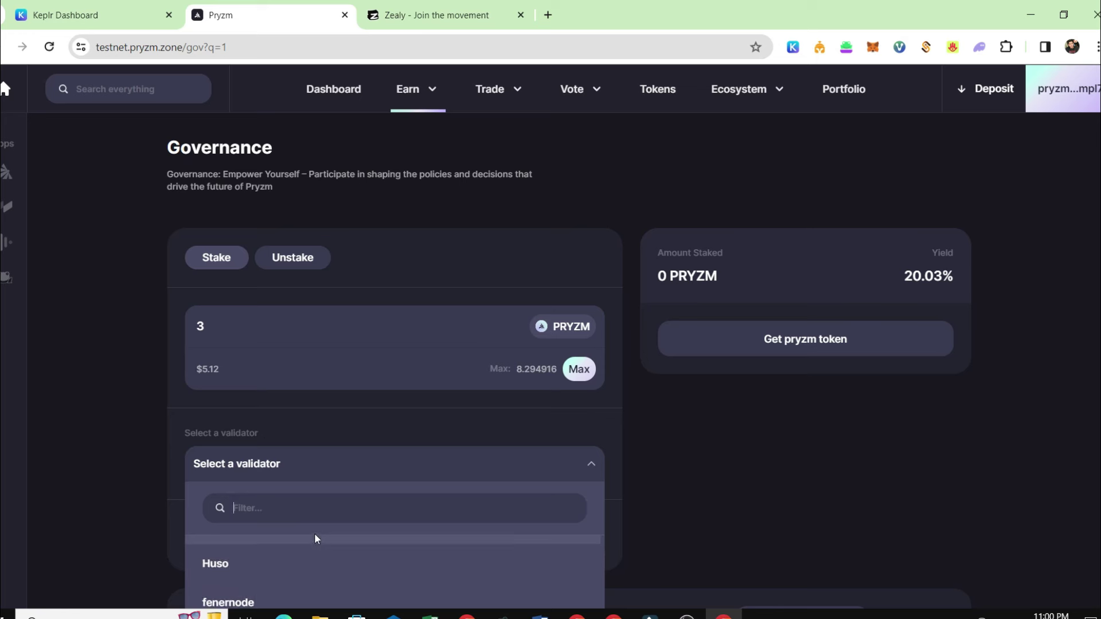
left_click(290, 590)
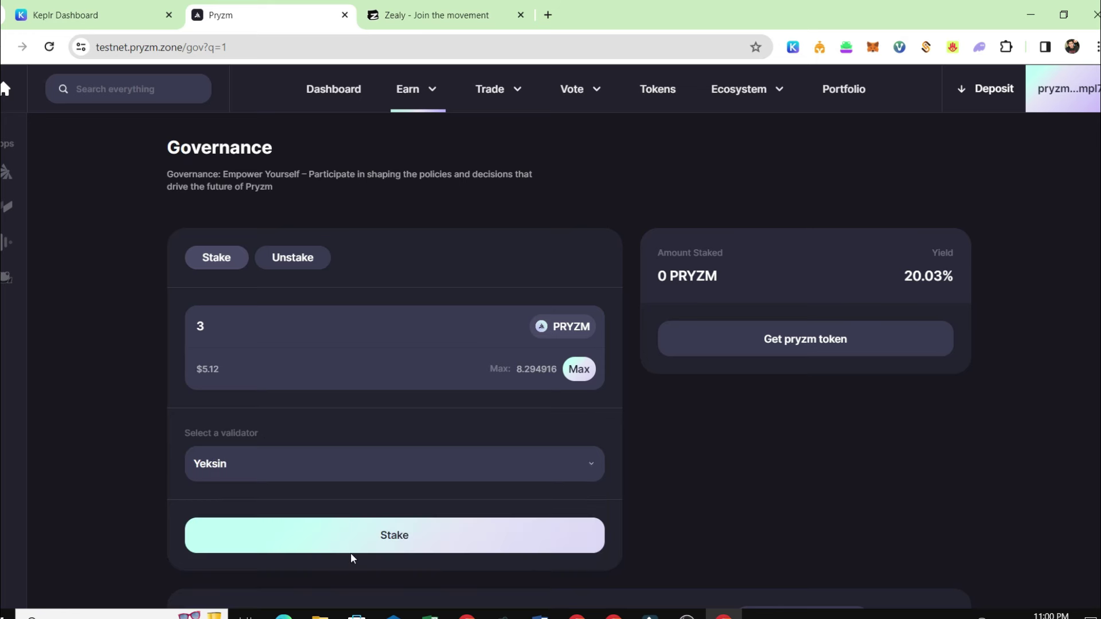
left_click(489, 543)
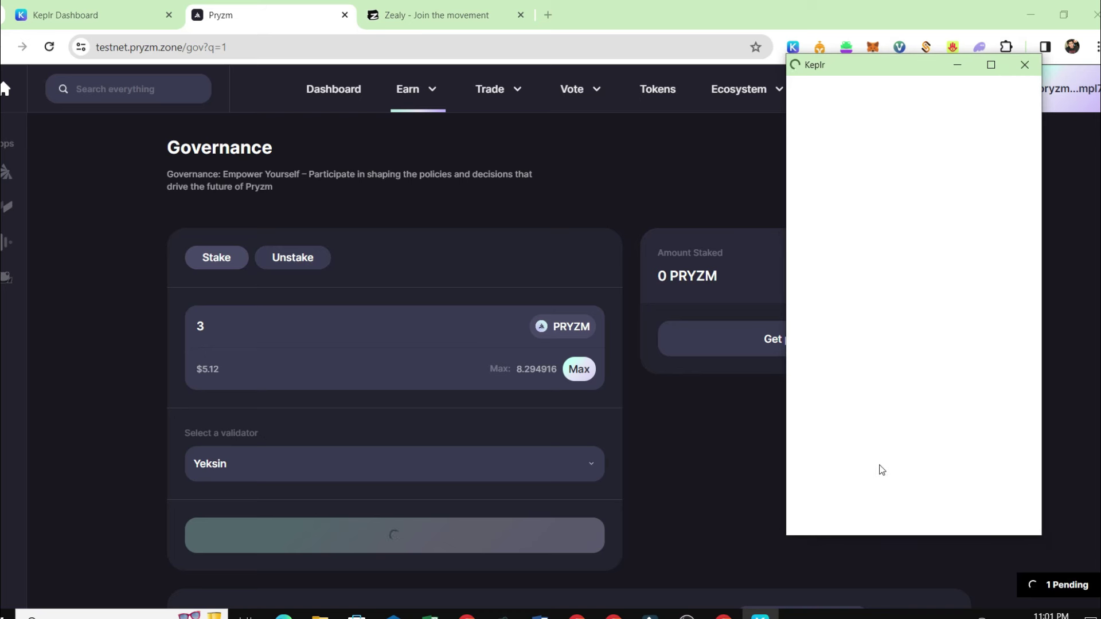
Approve the 3 PRYZM stake with Yeksin in Keplr and switch the form to unstaking
left_click(917, 510)
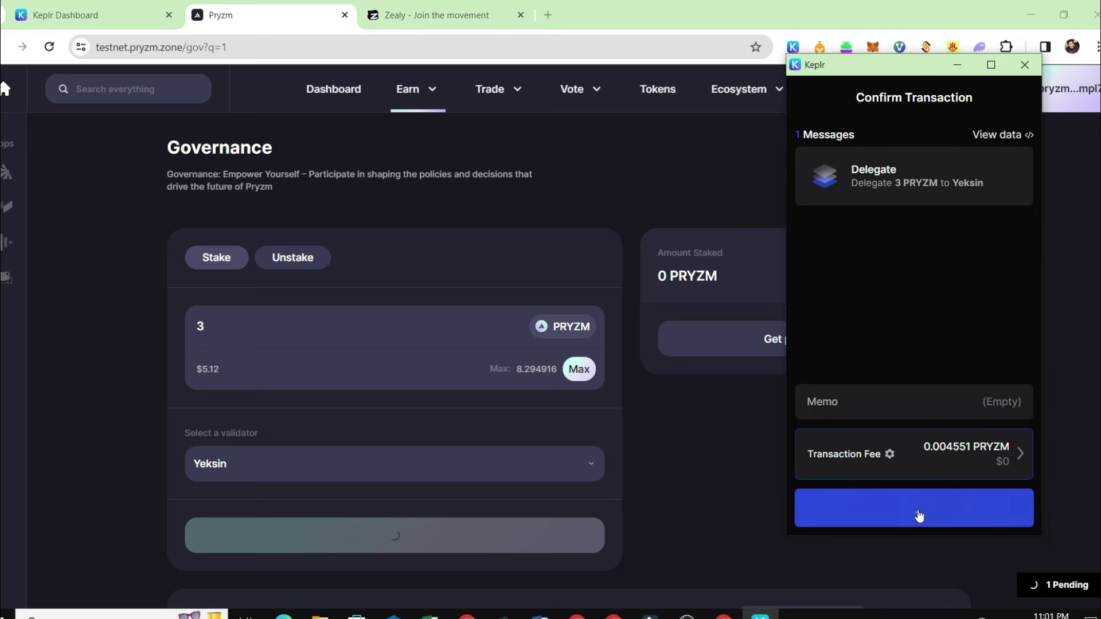
left_click(294, 260)
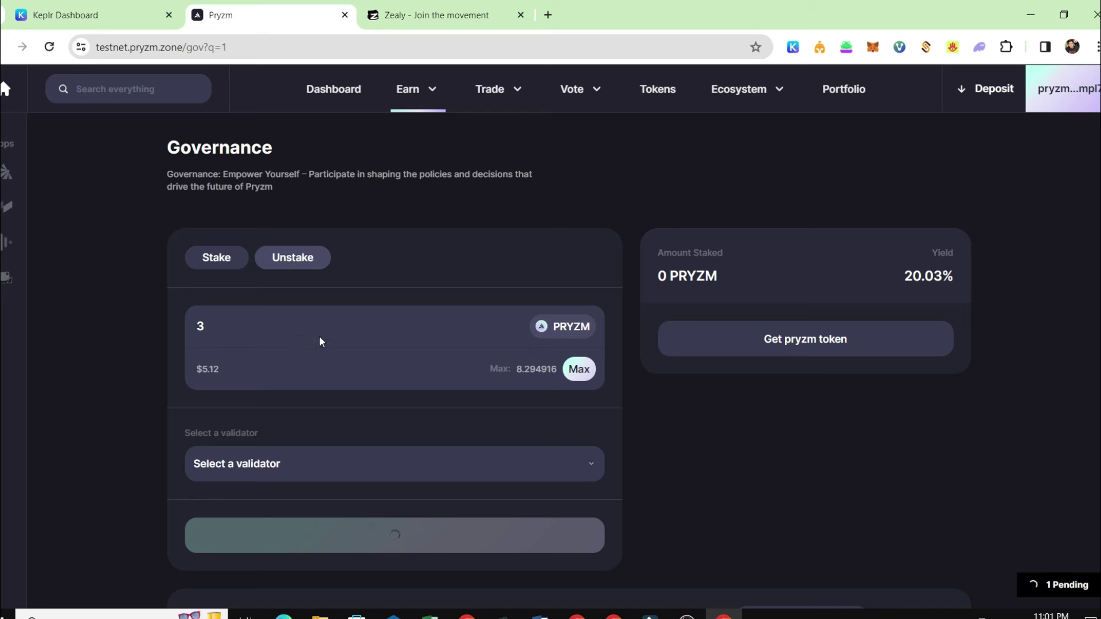
left_click(234, 326)
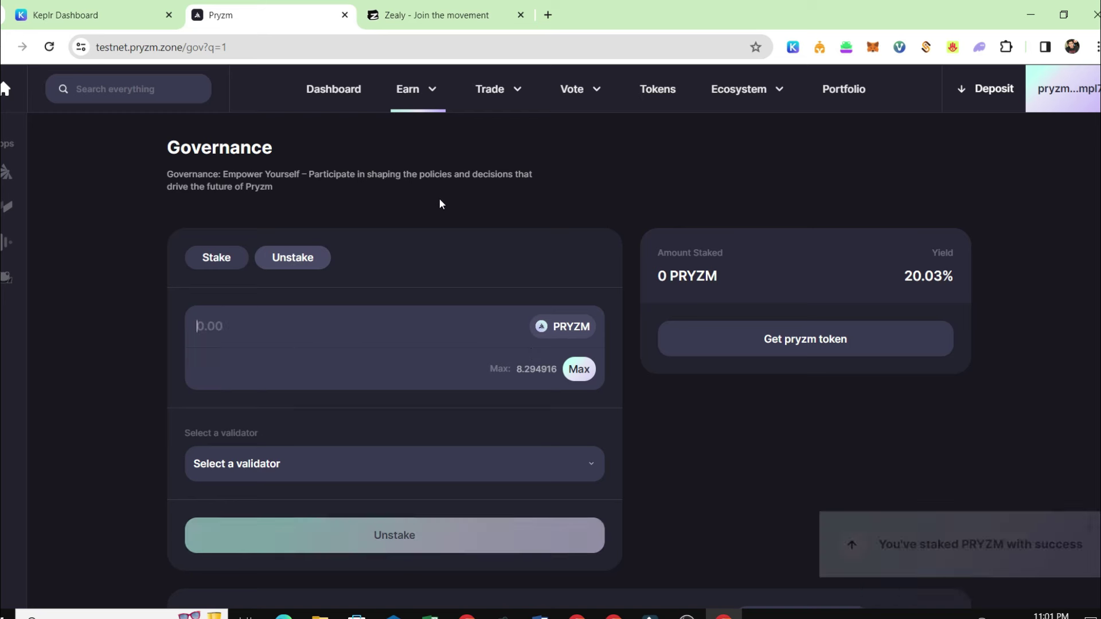
Unstake 1 PRYZM from Yeksin, approve it in Keplr, and return to the dashboard
type("1")
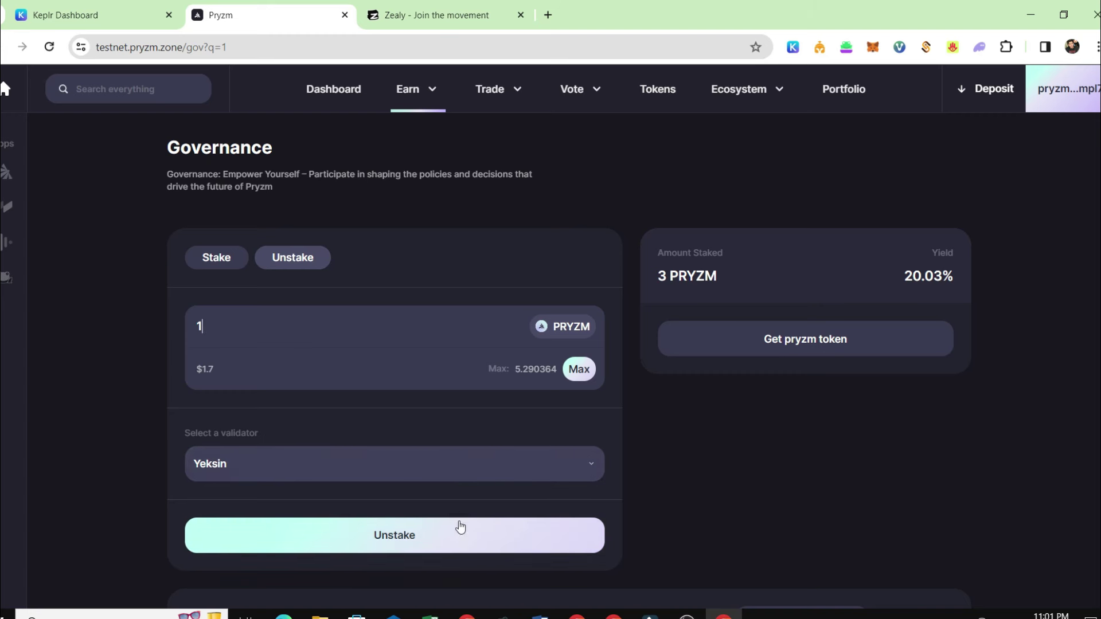
left_click(467, 544)
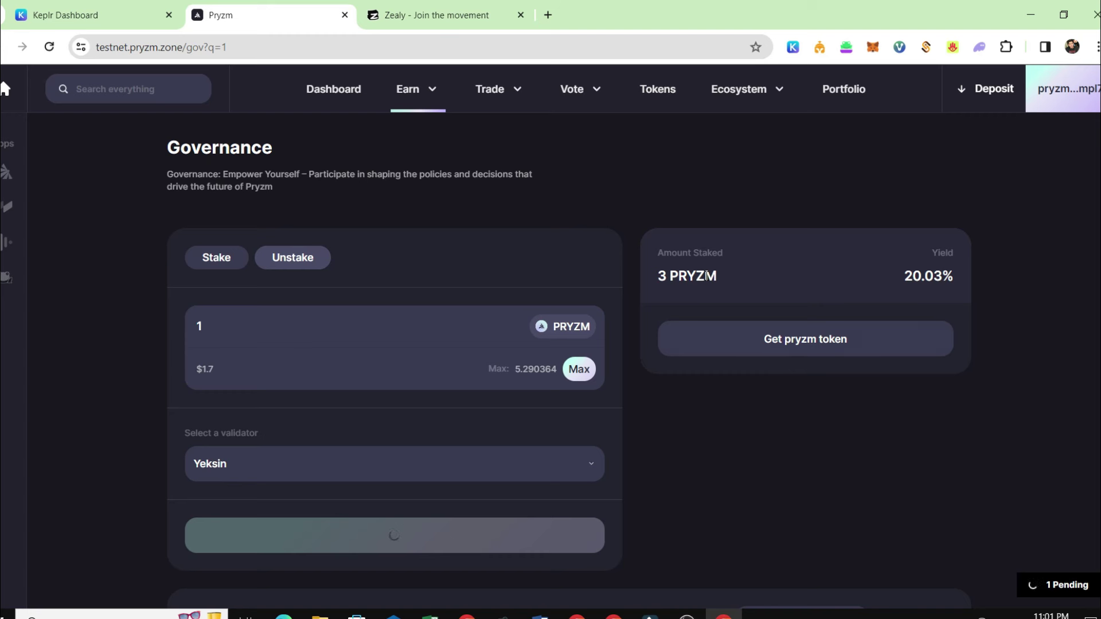
left_click_drag(737, 277, 660, 275)
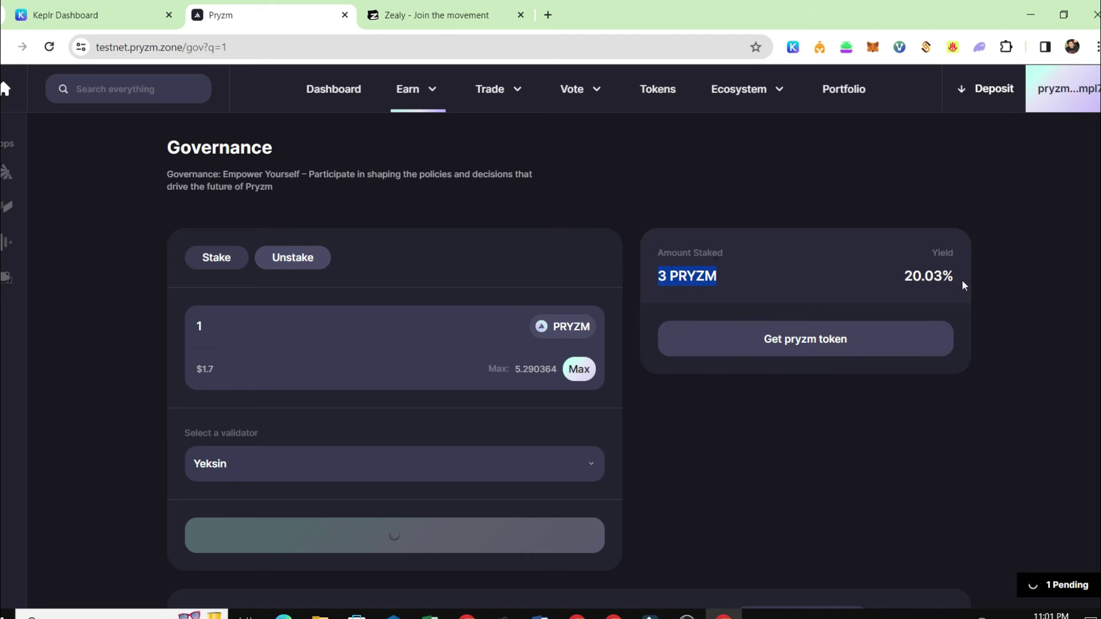
left_click_drag(876, 275, 977, 274)
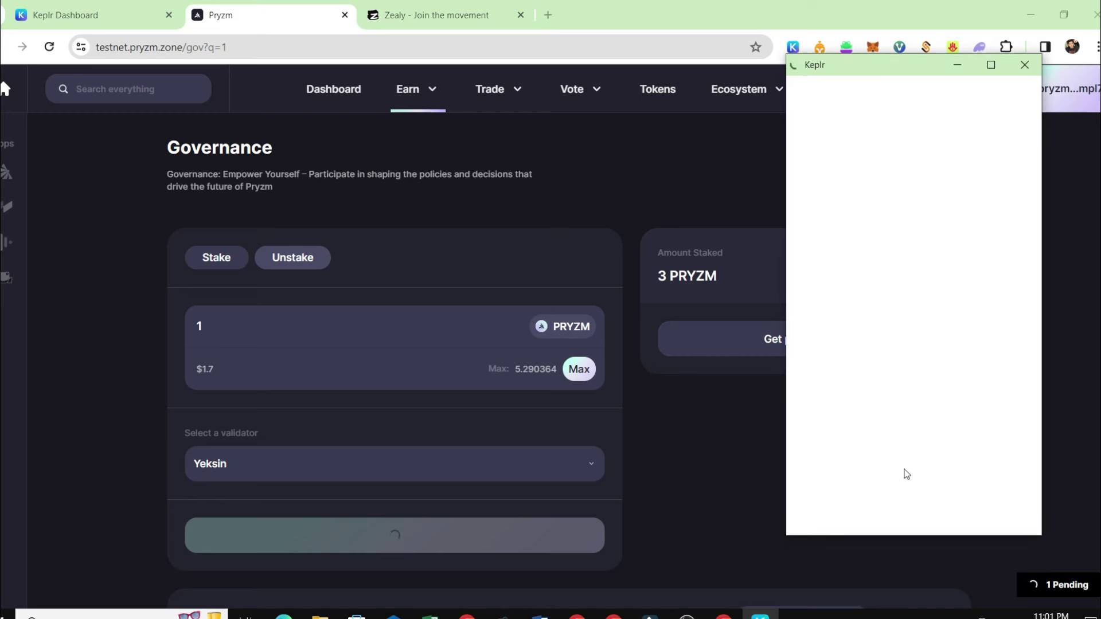
left_click(962, 512)
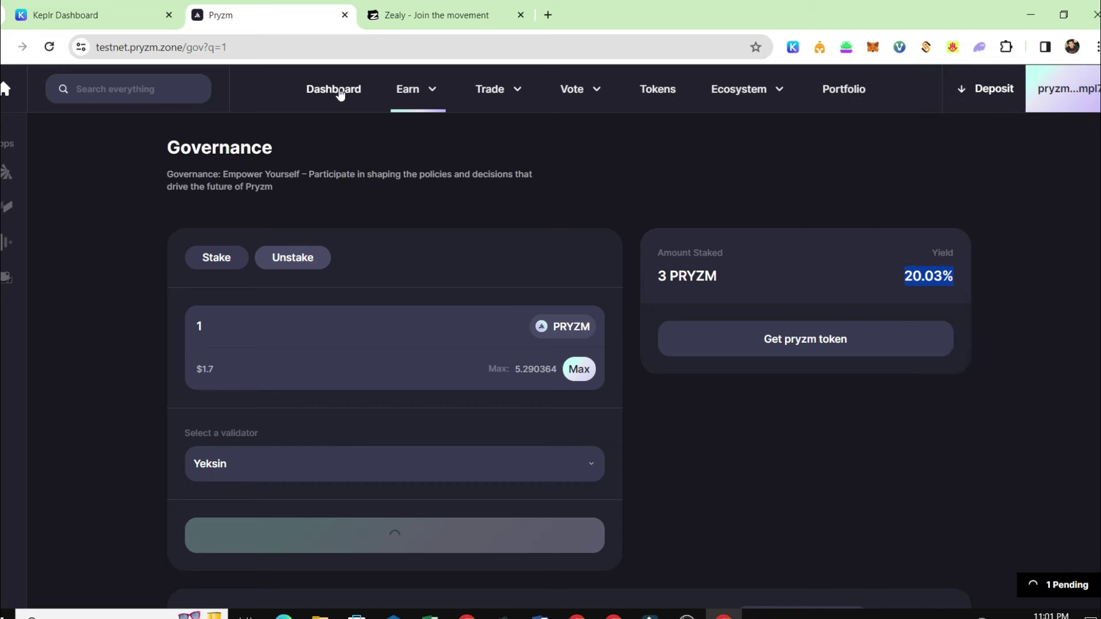
left_click(339, 92)
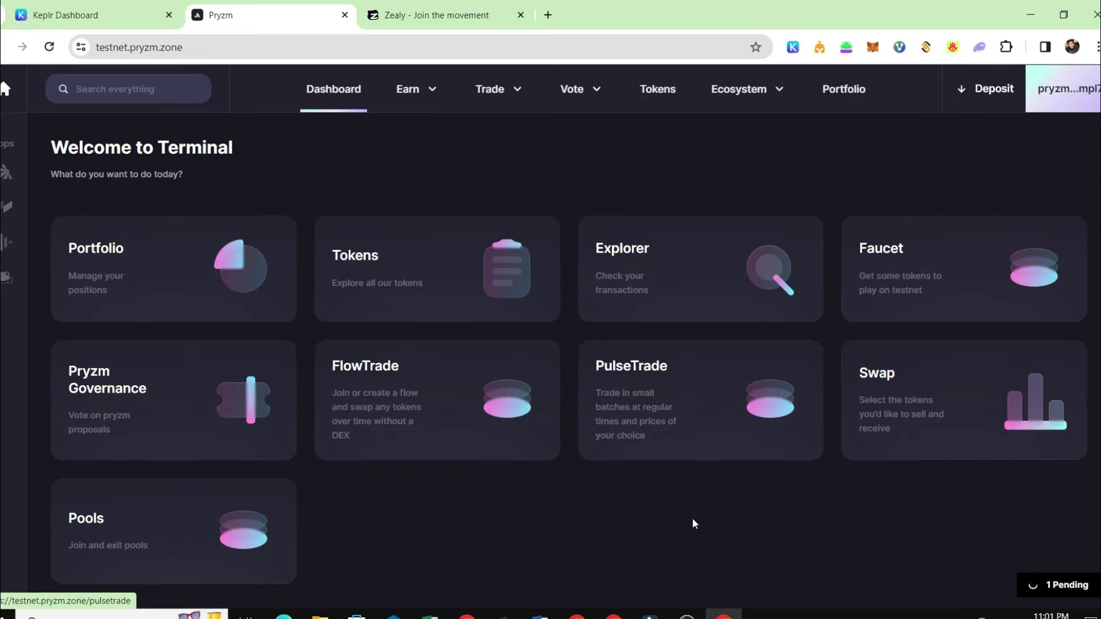
Open the portfolio overview and note the PRYZM value of $9.24
scroll(693, 518, "down", 5)
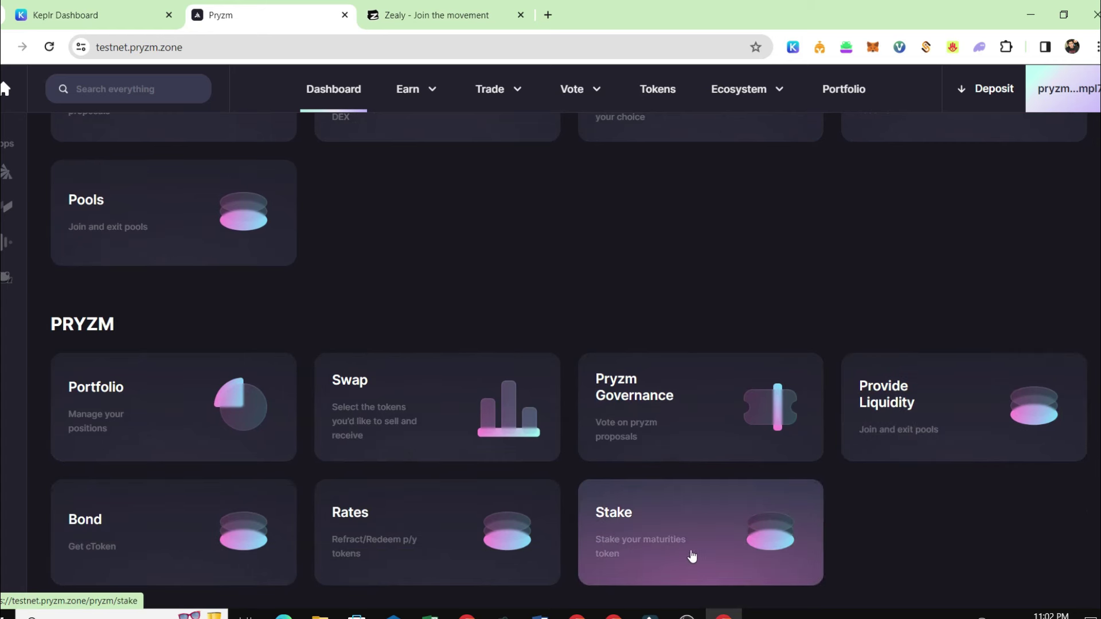
left_click(153, 424)
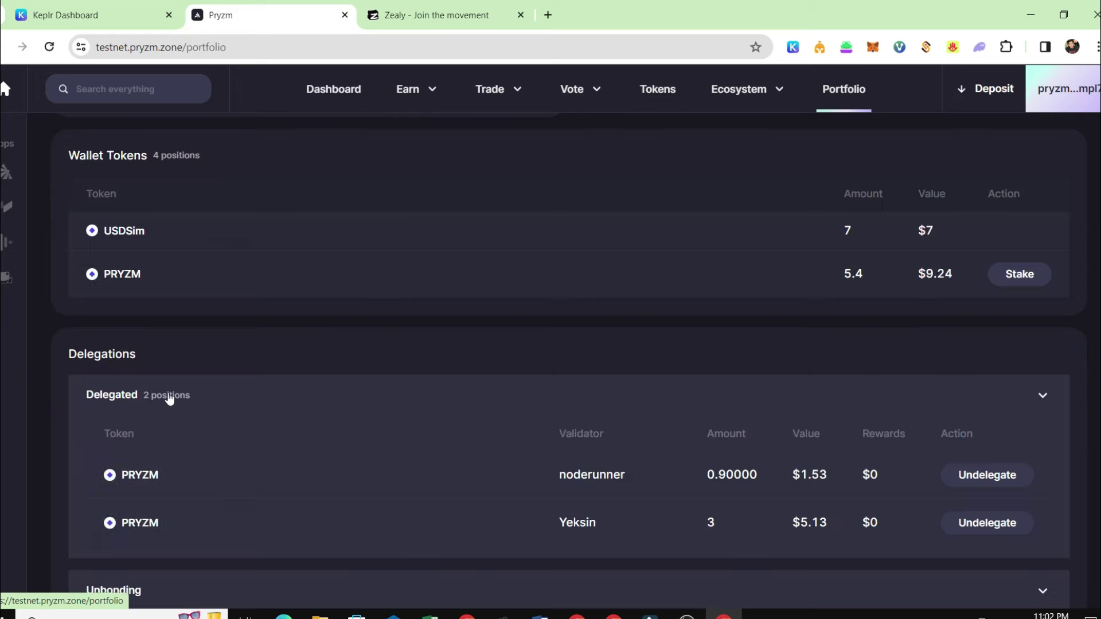
scroll(502, 337, "up", 4)
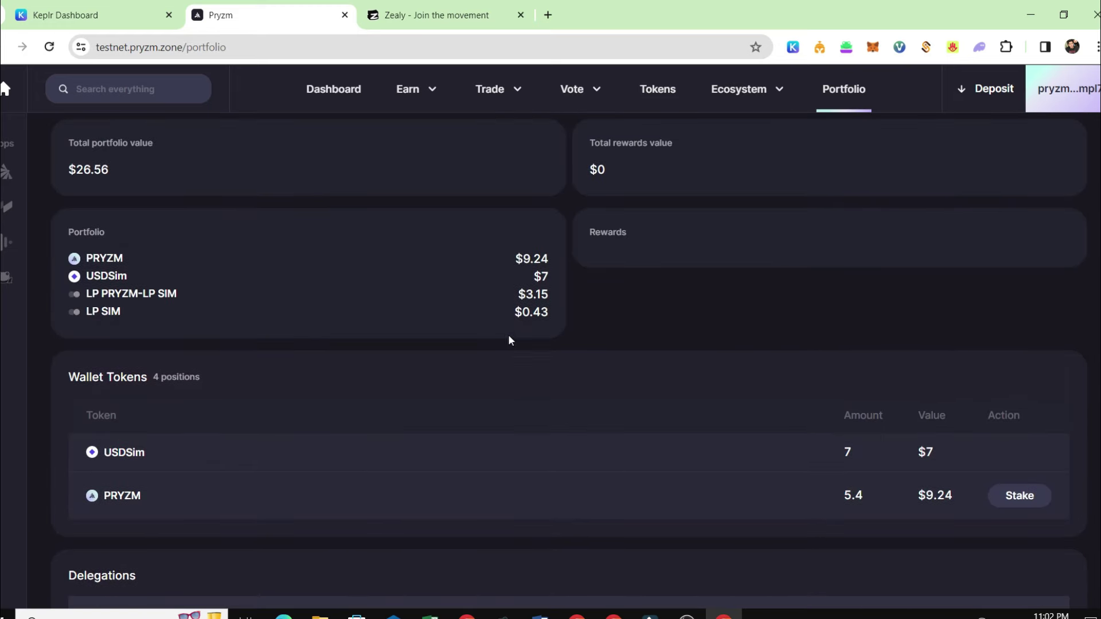
scroll(298, 299, "up", 2)
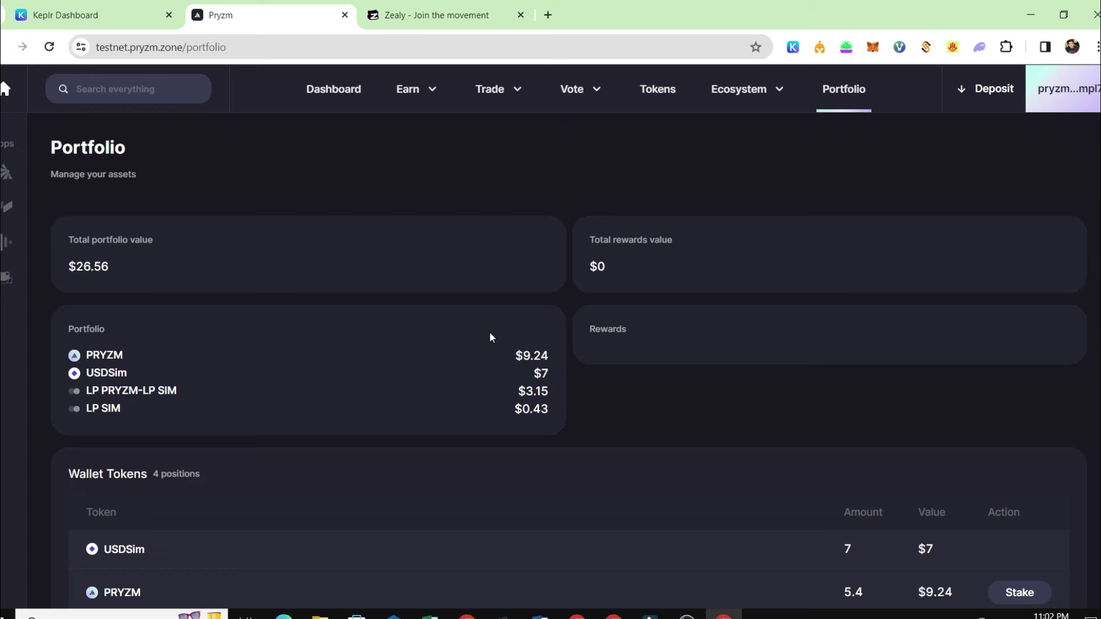
left_click_drag(128, 370, 85, 357)
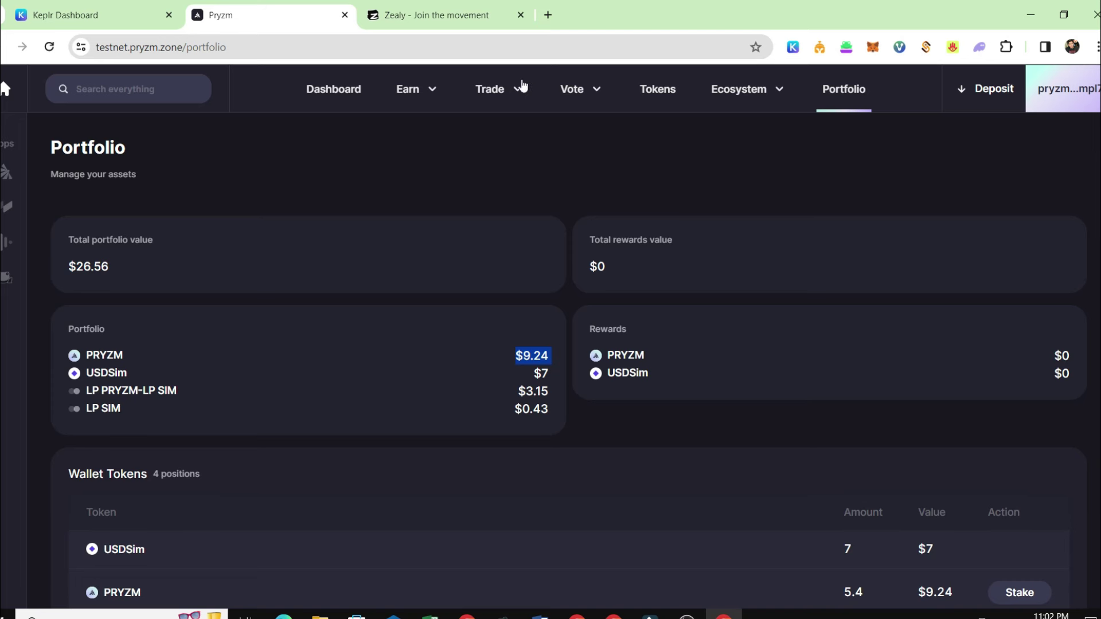
Browse the Earn and Trade menus, check Yeksin's 2 PRYZM delegation, and open its rewards Claim dialog
left_click(418, 93)
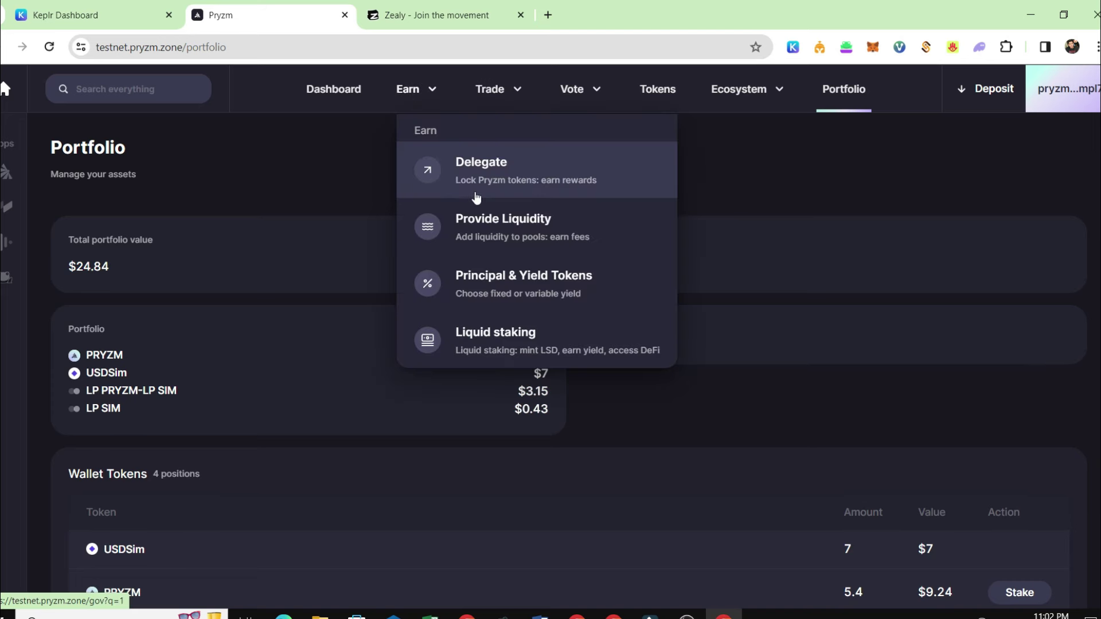
left_click(497, 90)
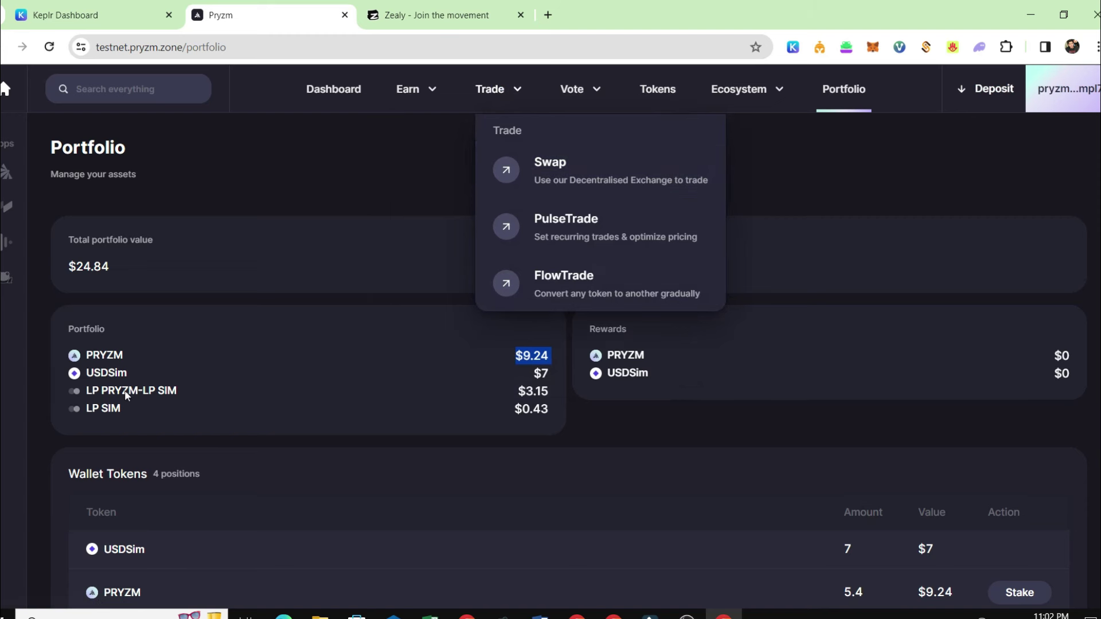
left_click(307, 196)
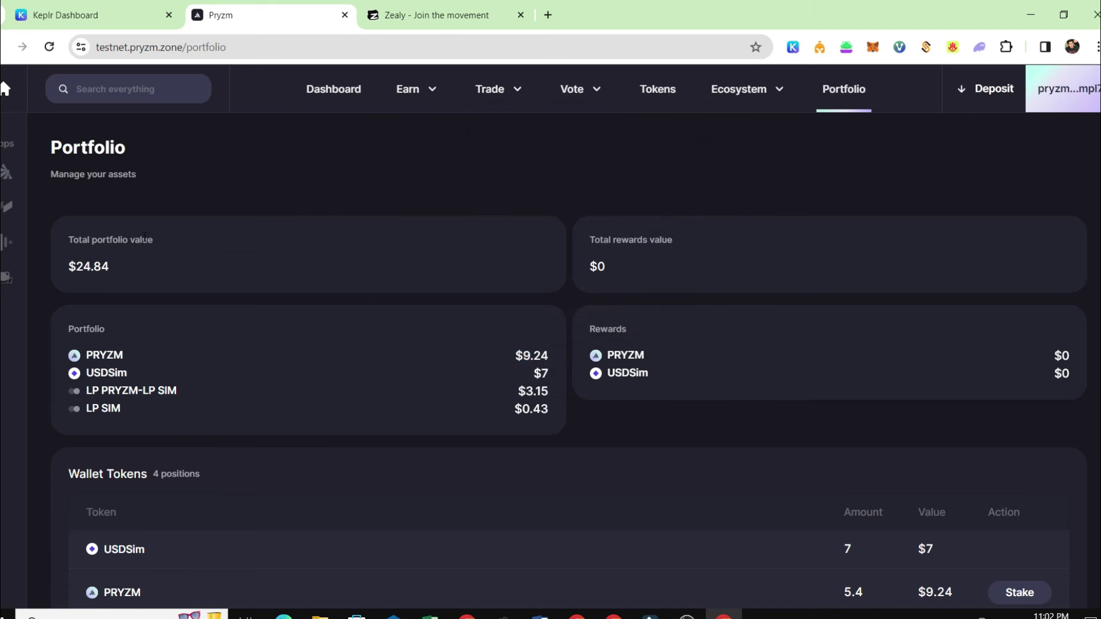
scroll(365, 356, "down", 4)
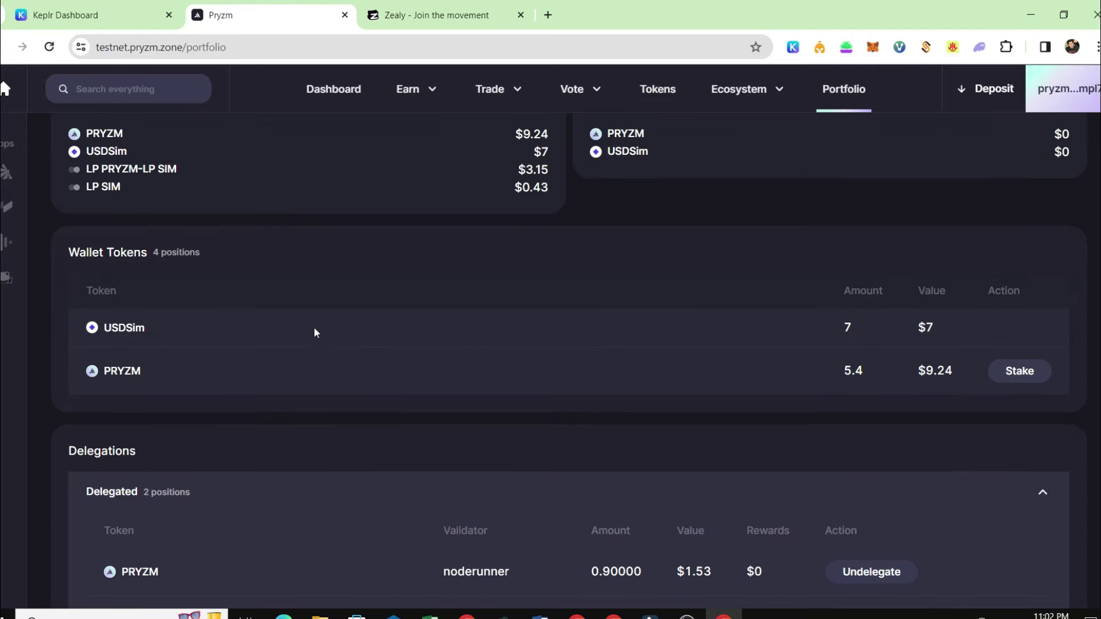
scroll(314, 333, "down", 4)
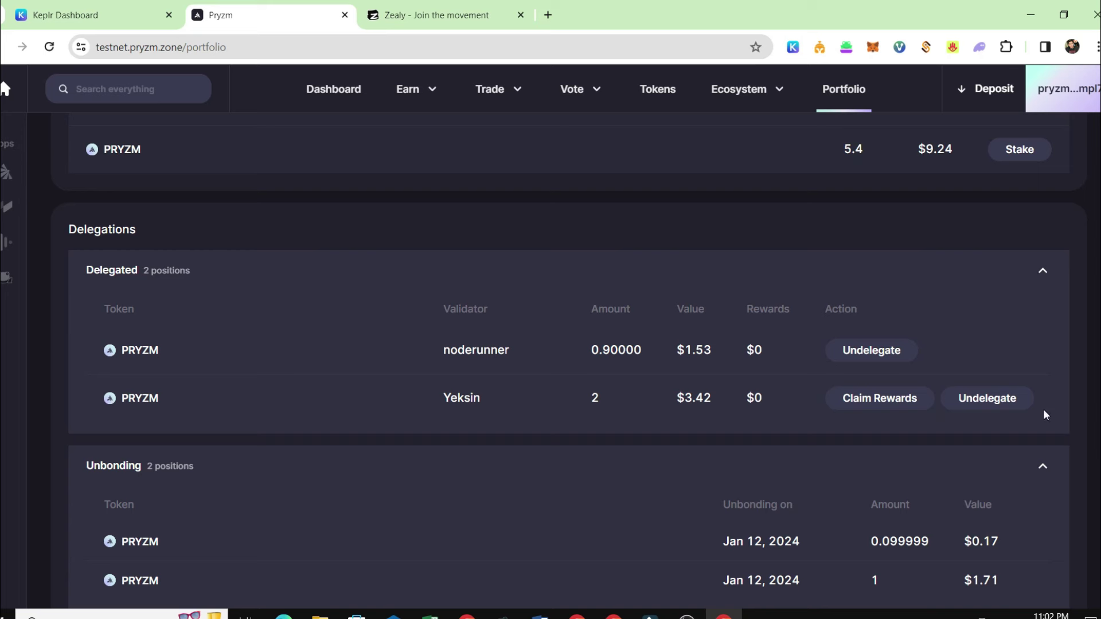
left_click(878, 399)
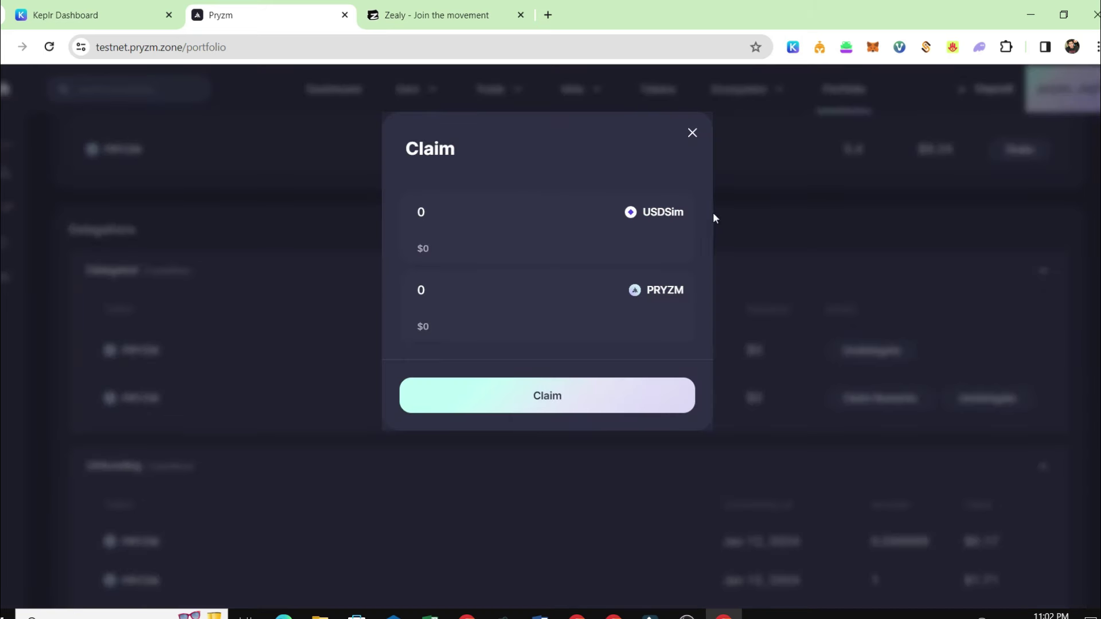
Dismiss the empty Yeksin rewards claim, scroll down to Pool Tokens, and move to the Zealy Pryzm quest board
left_click(691, 130)
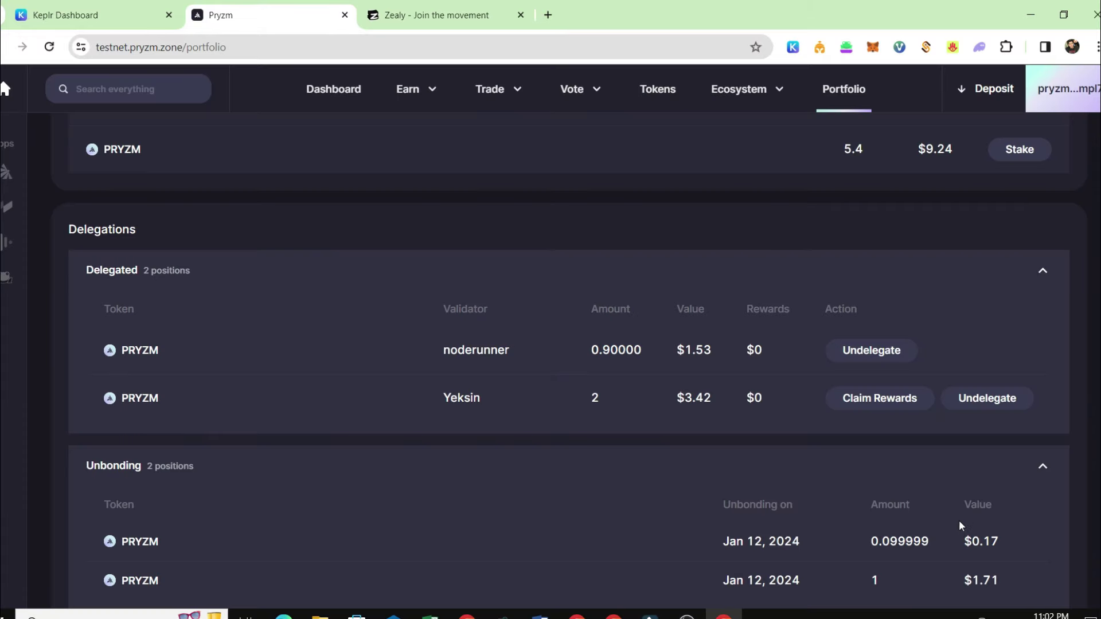
scroll(910, 501, "down", 3)
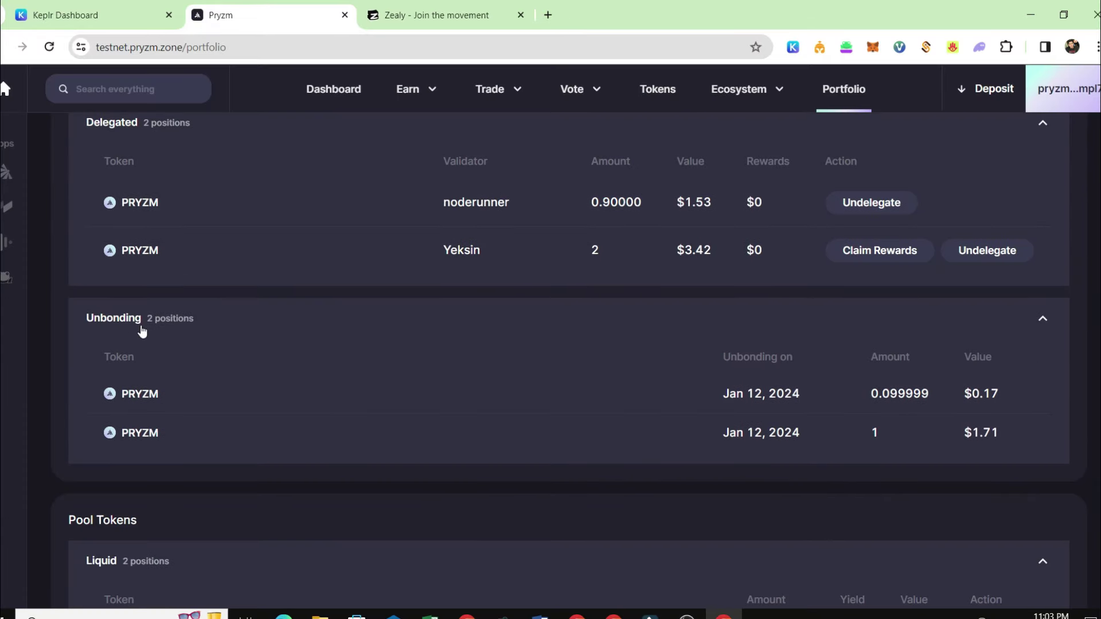
scroll(373, 418, "down", 4)
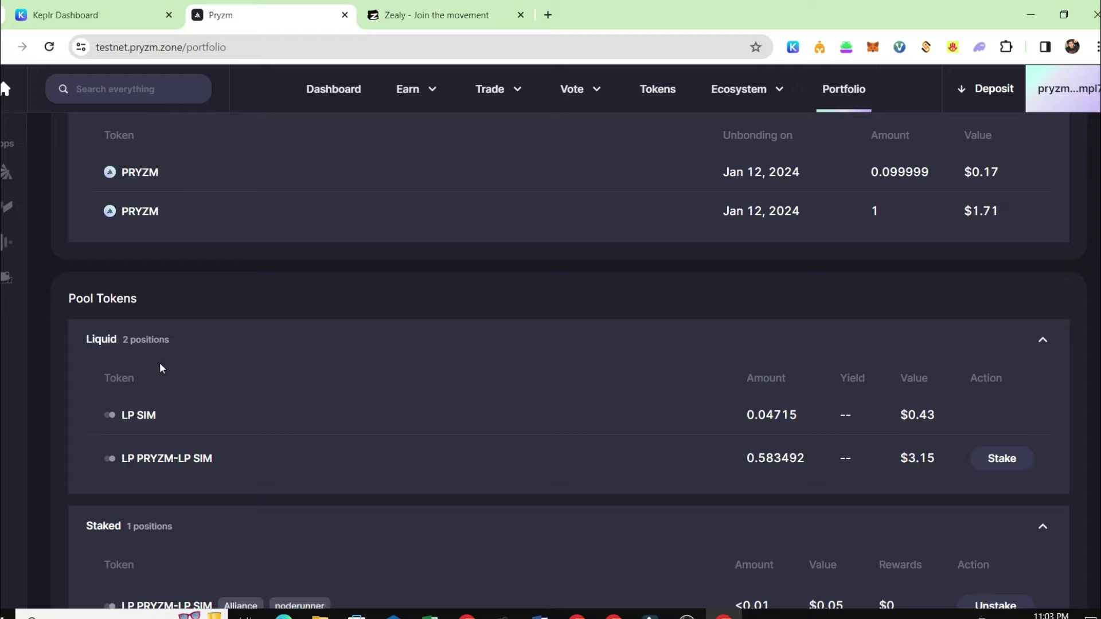
key("ctrl+Tab")
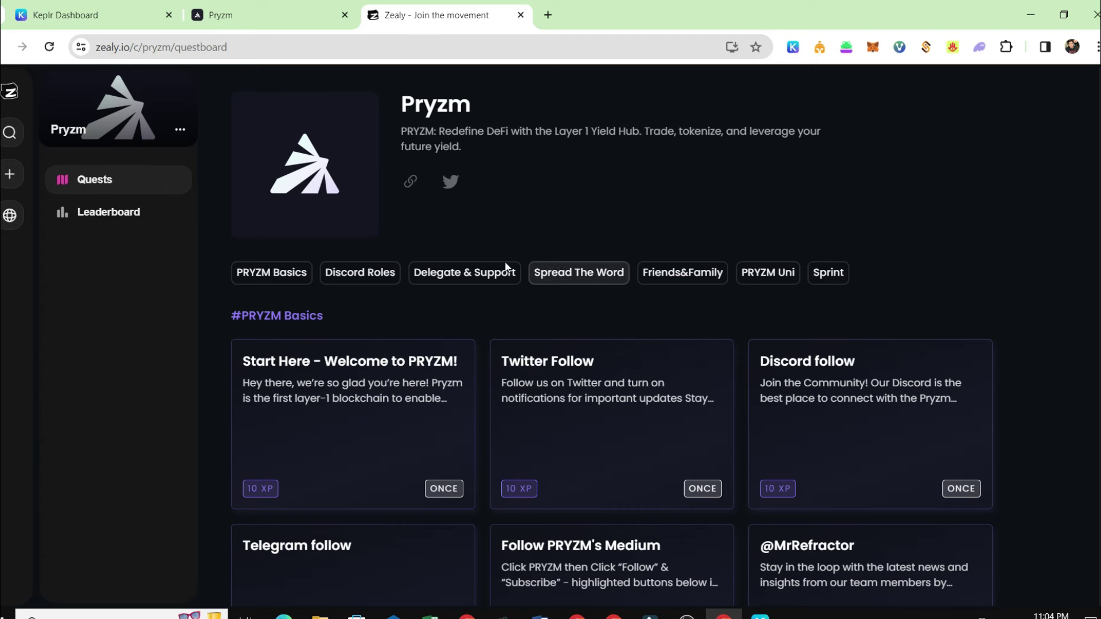
scroll(515, 321, "down", 4)
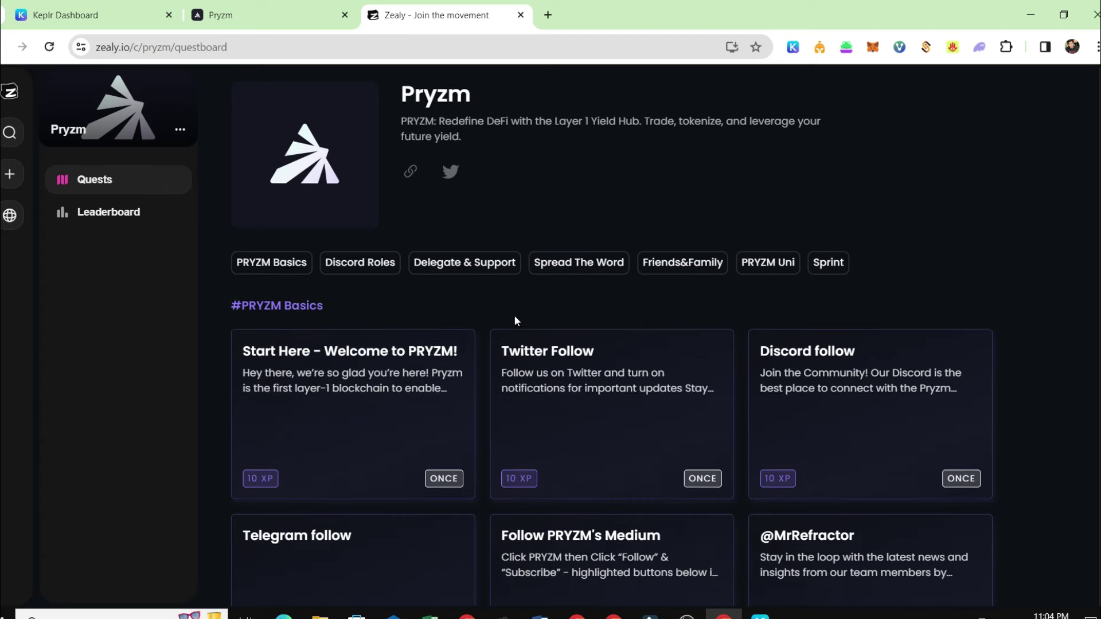
scroll(612, 315, "down", 15)
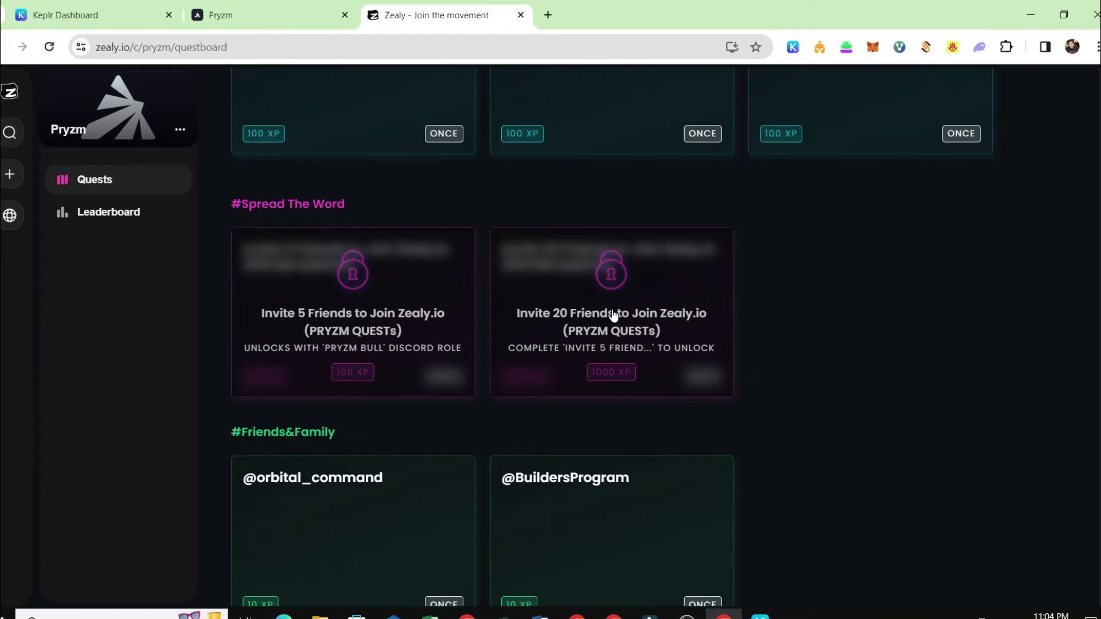
scroll(613, 314, "up", 15)
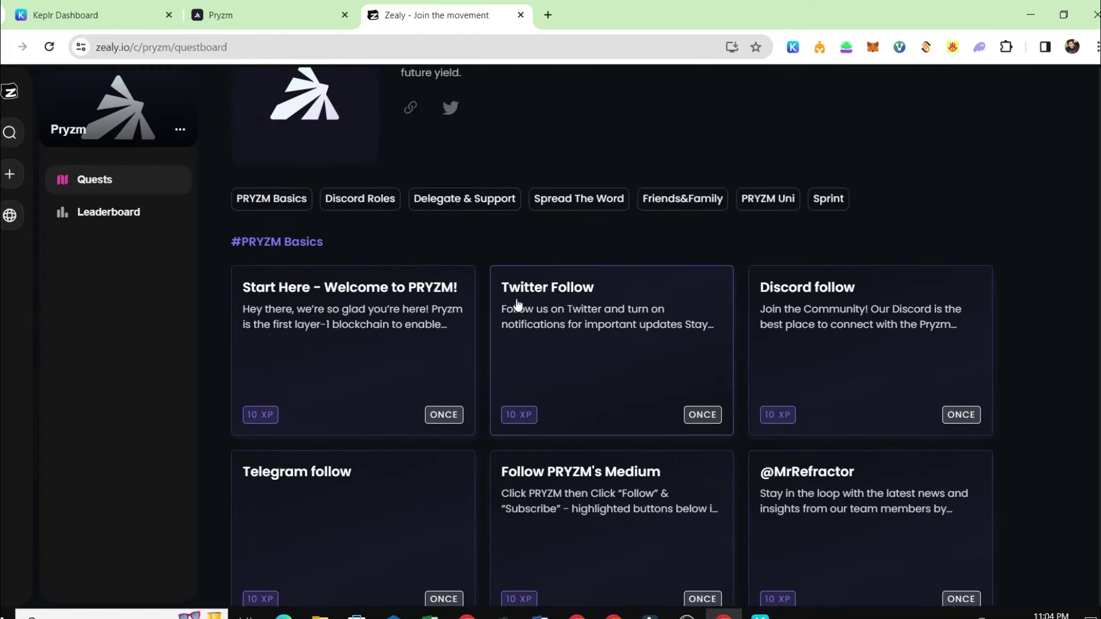
scroll(785, 339, "down", 10)
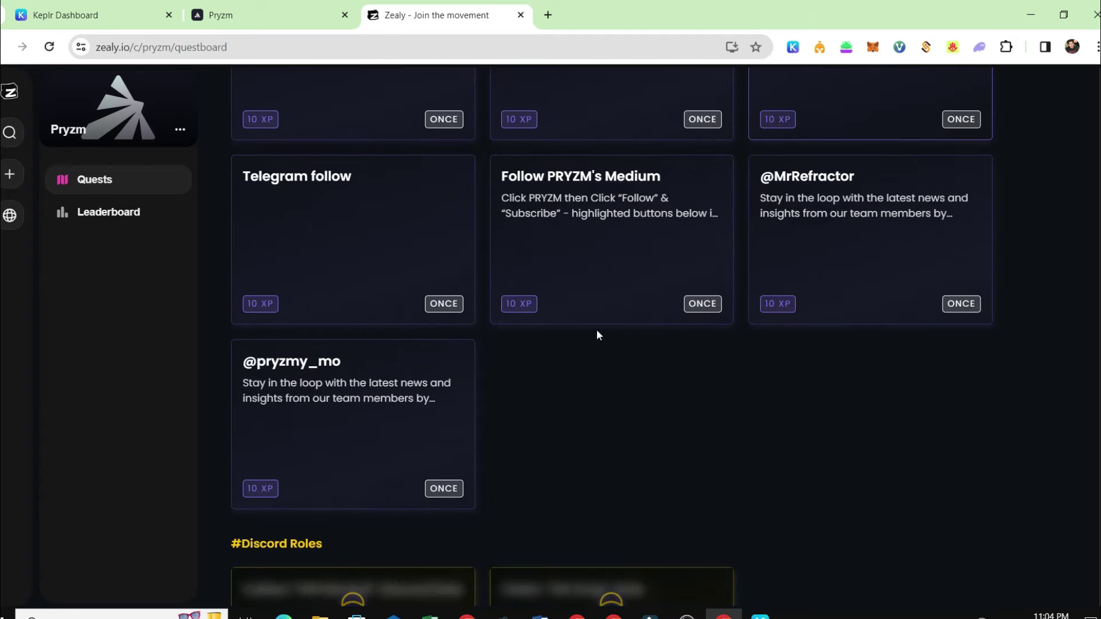
scroll(480, 336, "down", 15)
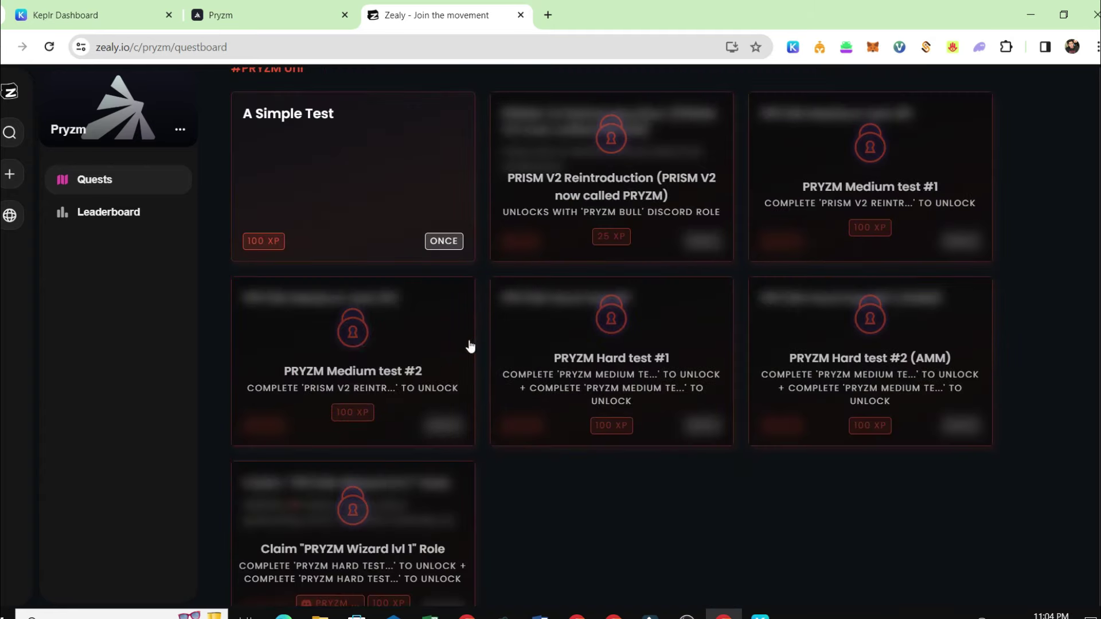
scroll(590, 325, "down", 3)
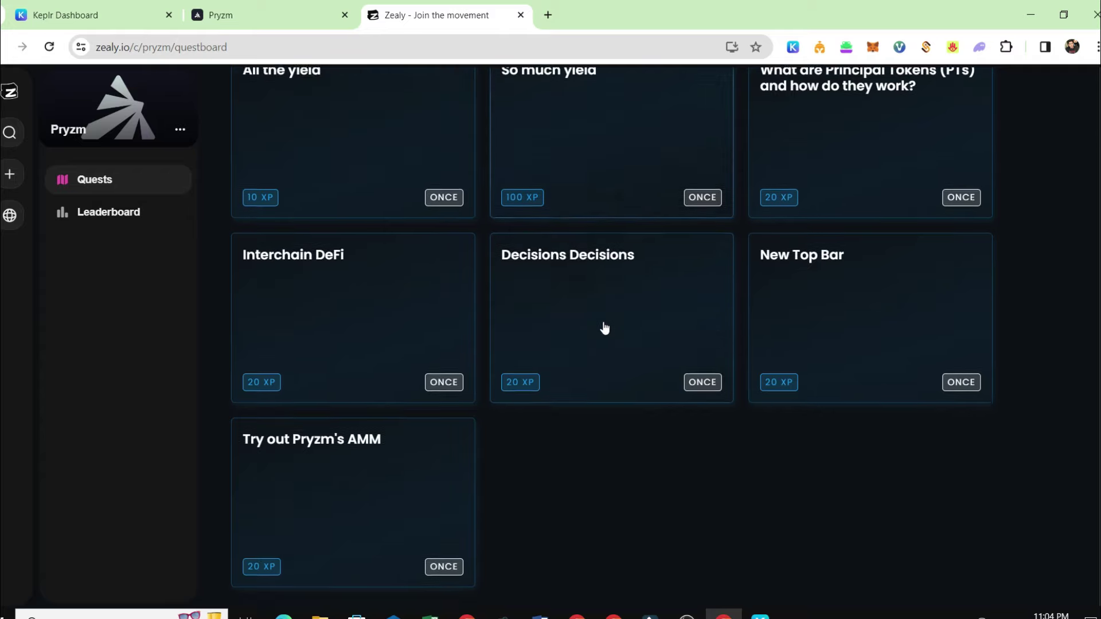
scroll(622, 347, "up", 8)
scroll(623, 346, "up", 20)
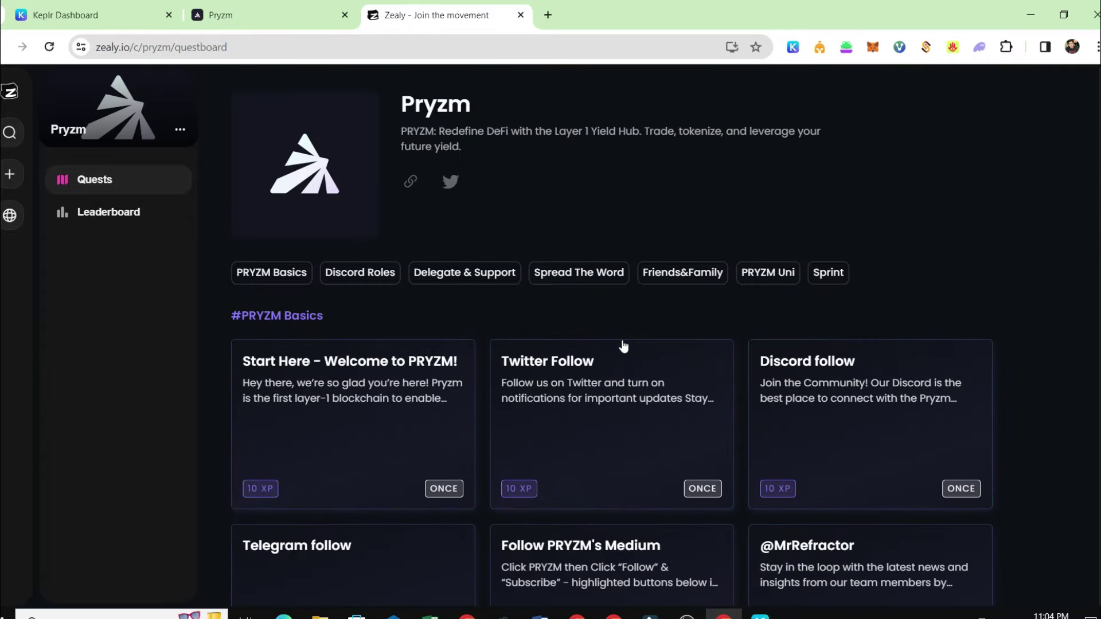
Back on the Pryzm portfolio, close the pending PRYZM-LP SIM stake dialog and review the Staked and yield token sections
left_click(290, 18)
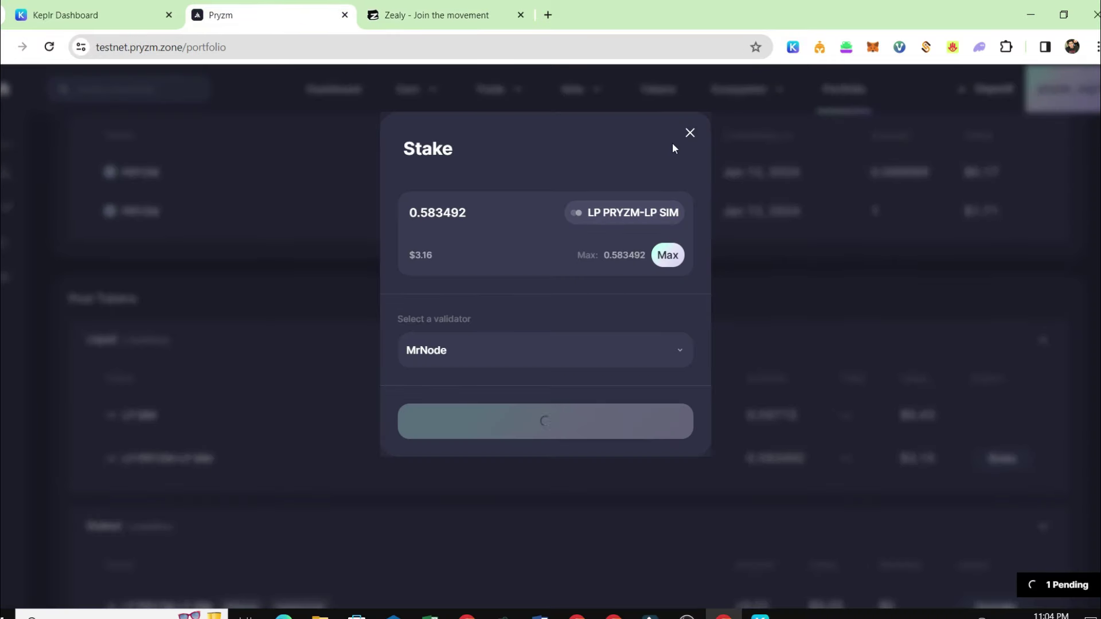
left_click(690, 133)
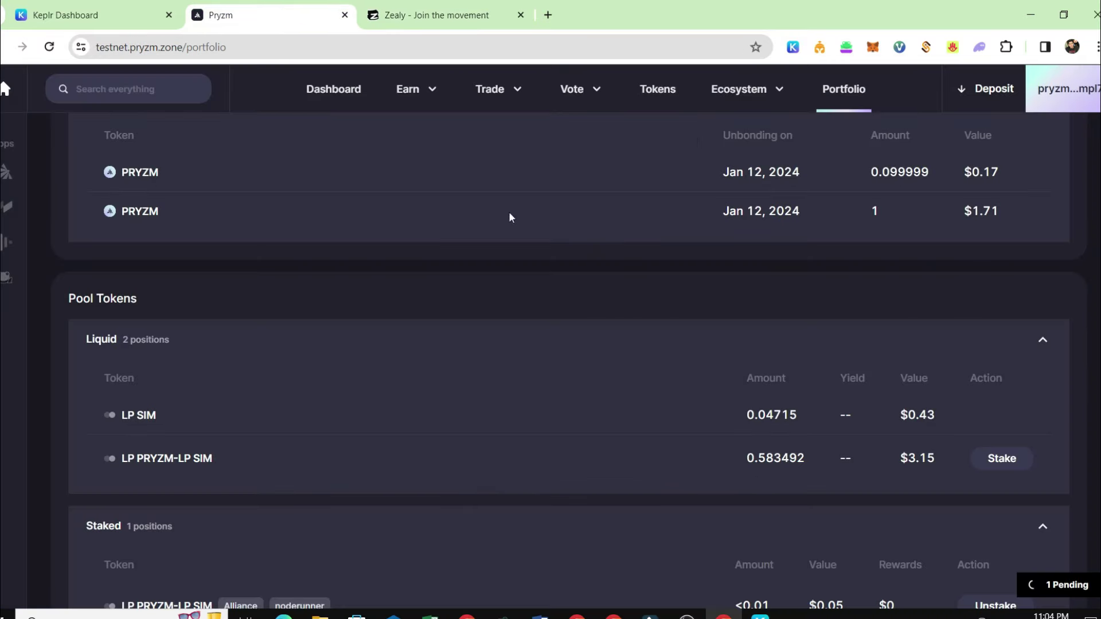
scroll(493, 276, "down", 5)
scroll(485, 330, "down", 1)
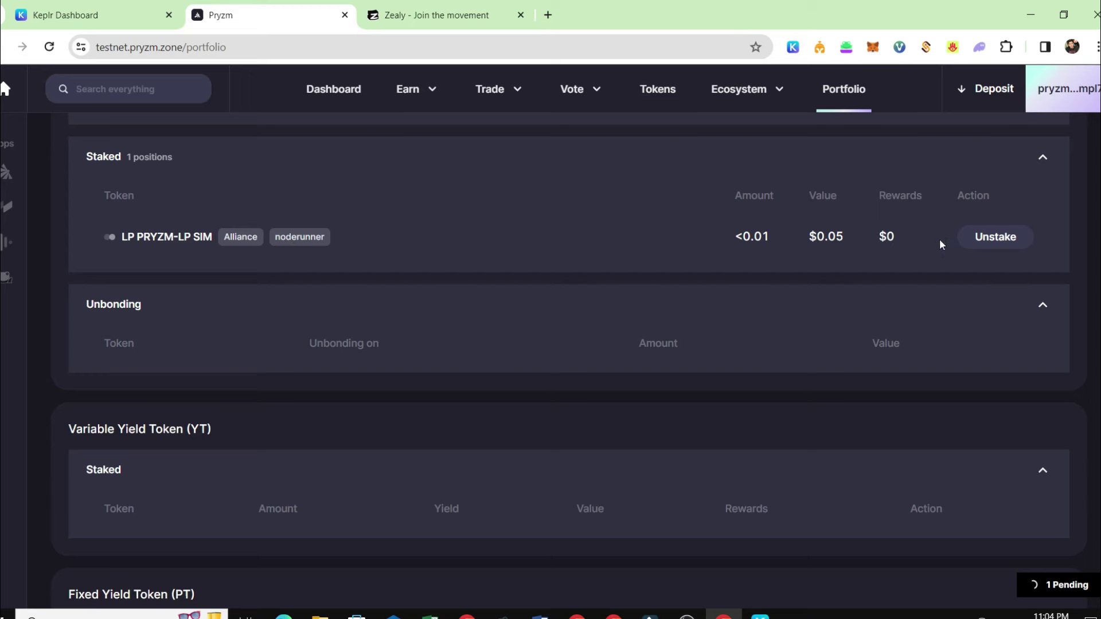
scroll(783, 312, "down", 2)
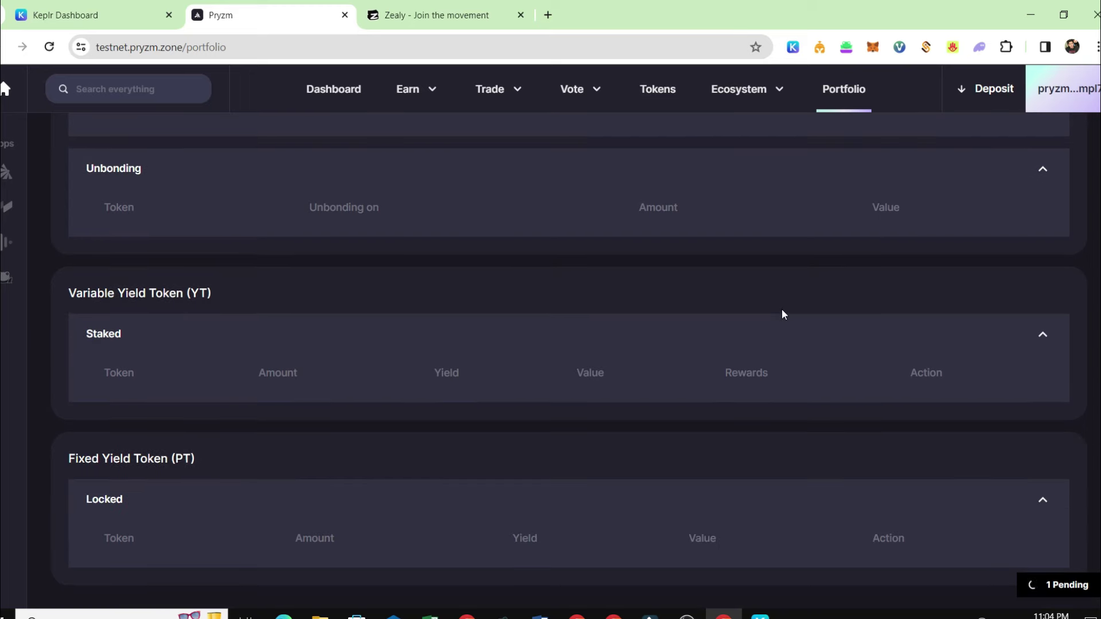
scroll(576, 326, "up", 10)
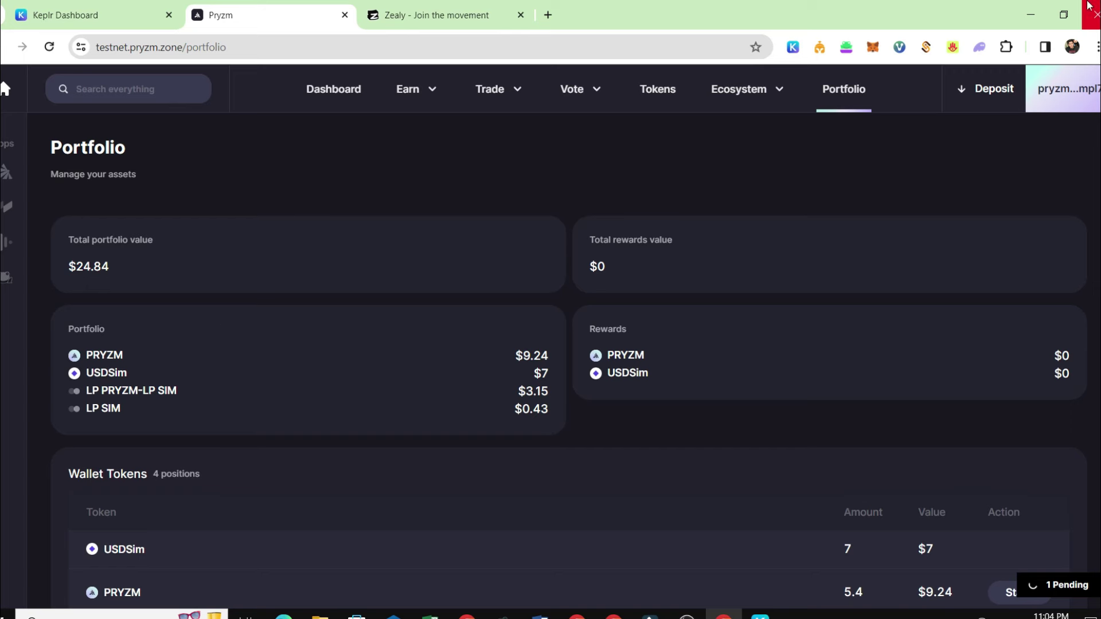
Switch to the Keplr Dashboard Staking tab to confirm 1 ATOM ($10.4) staked with Everstake
left_click(129, 18)
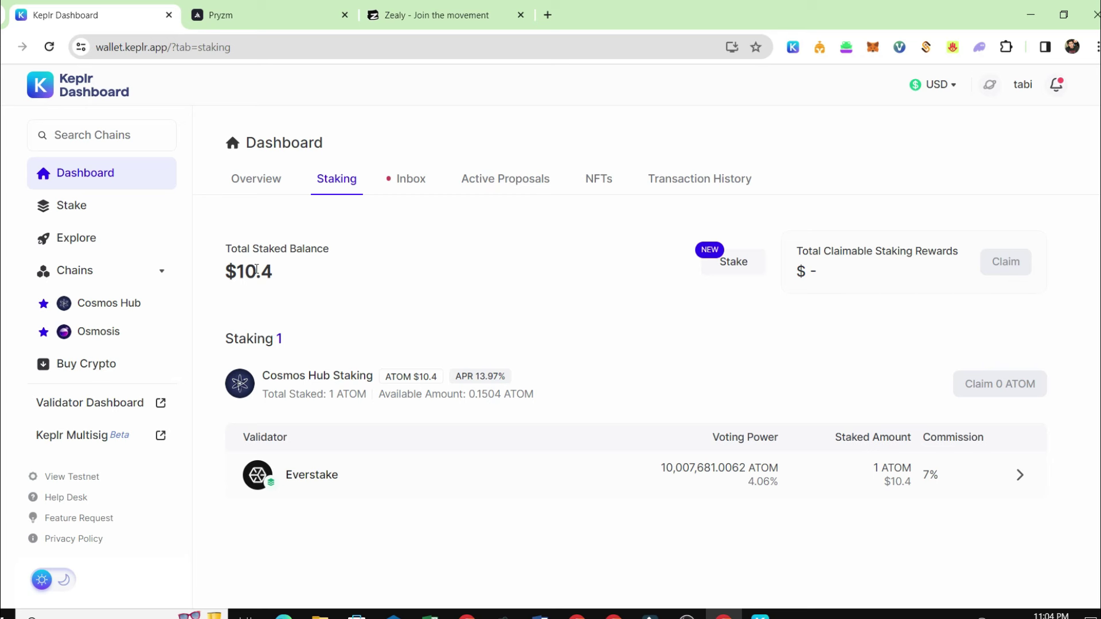